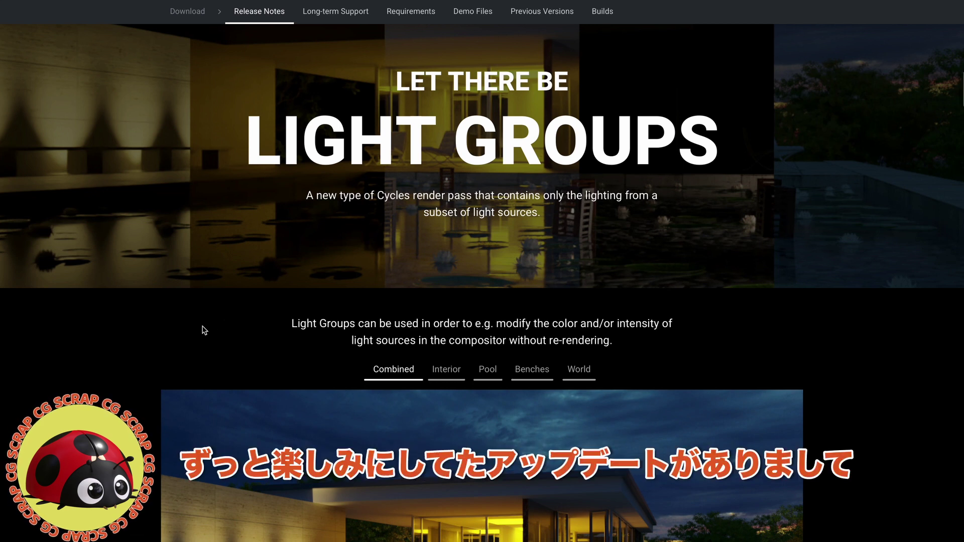
Step: Scroll through the rest of the Light Groups release notes page
scroll(204, 330, down, 1)
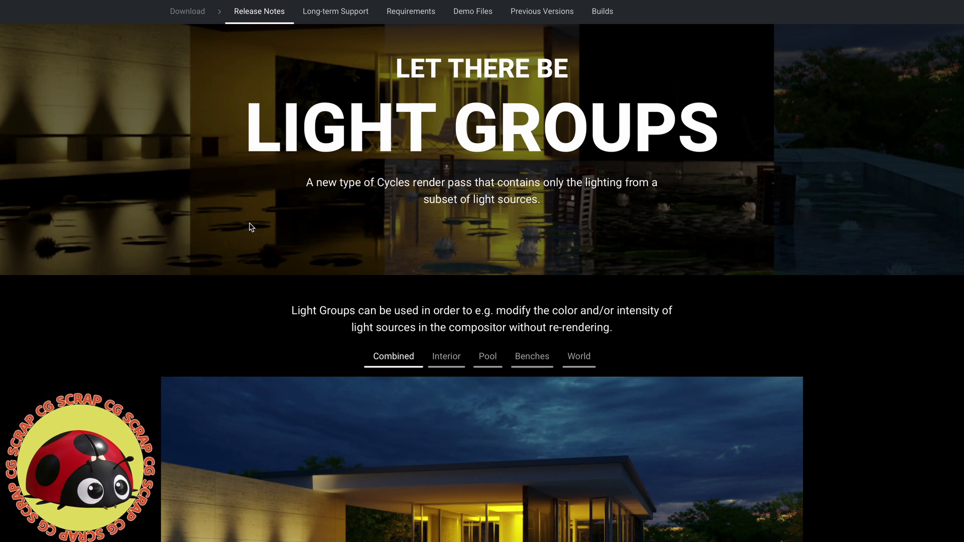
scroll(284, 232, down, 1)
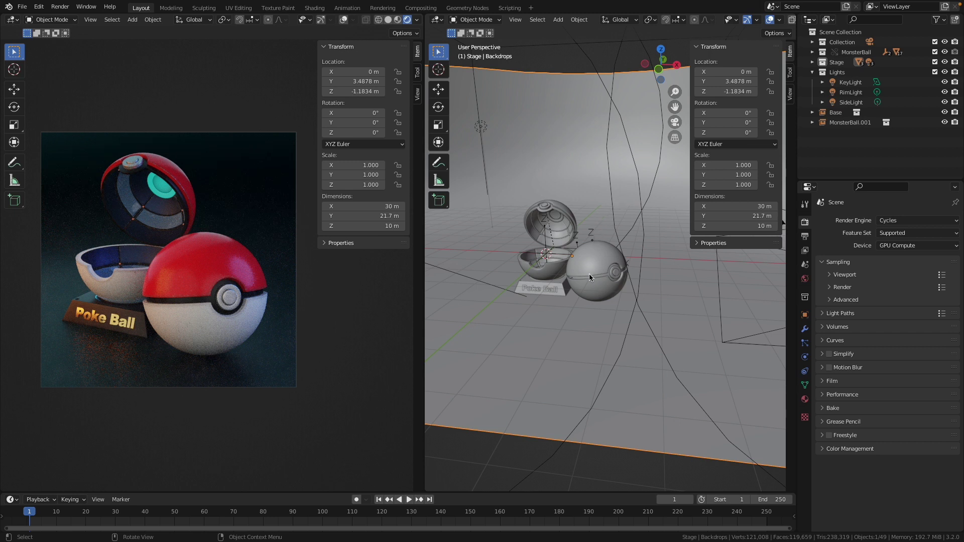
scroll(589, 260, up, 5)
mouse_move(592, 228)
middle_down()
mouse_move(601, 235)
mouse_move(585, 233)
mouse_move(596, 245)
mouse_move(585, 233)
middle_up()
scroll(586, 233, down, 3)
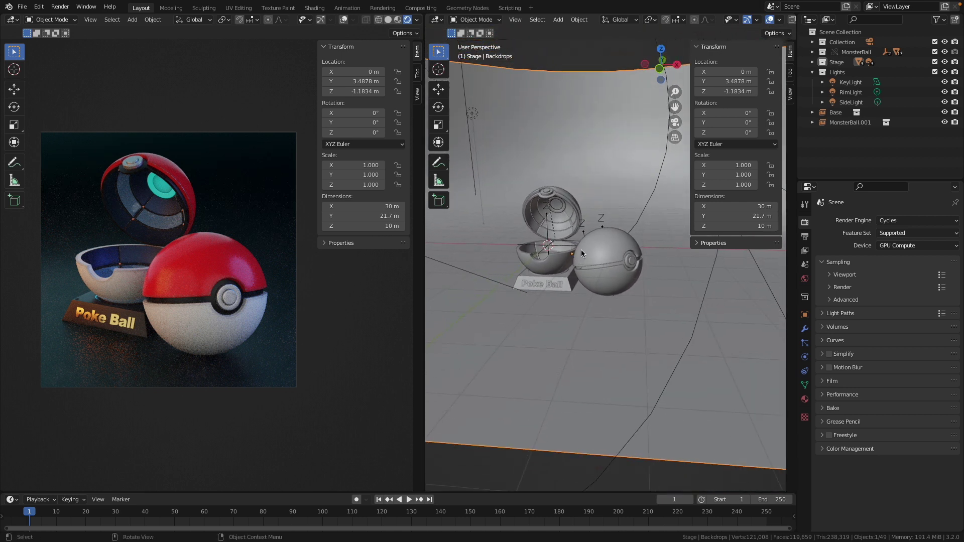
scroll(585, 248, up, 2)
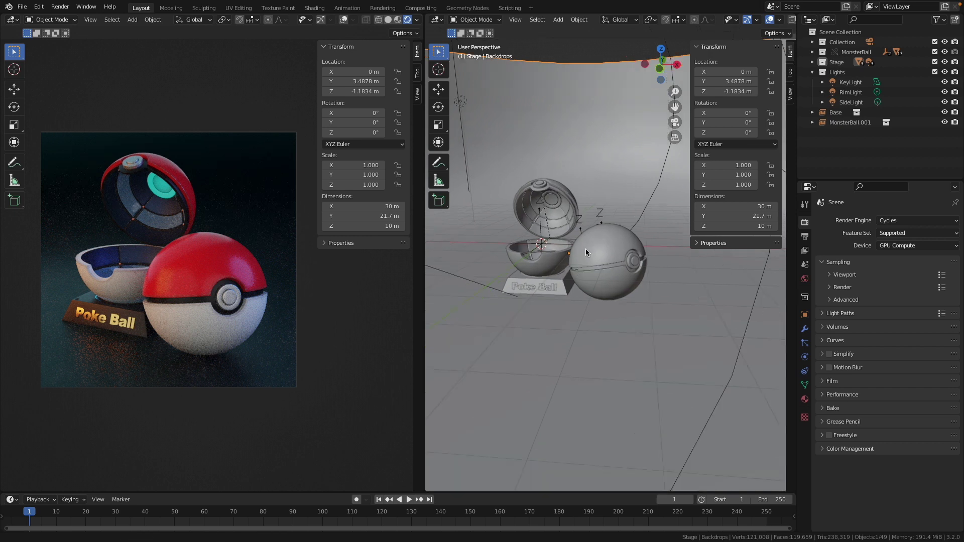
scroll(588, 243, up, 2)
middle_drag(585, 250, 586, 251)
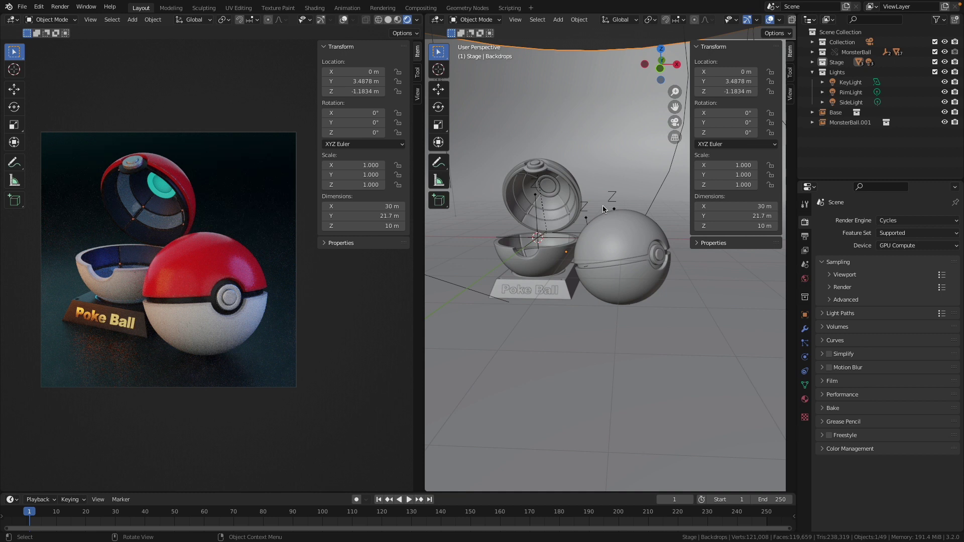
mouse_move(603, 209)
middle_down()
mouse_move(600, 242)
mouse_move(604, 210)
middle_up()
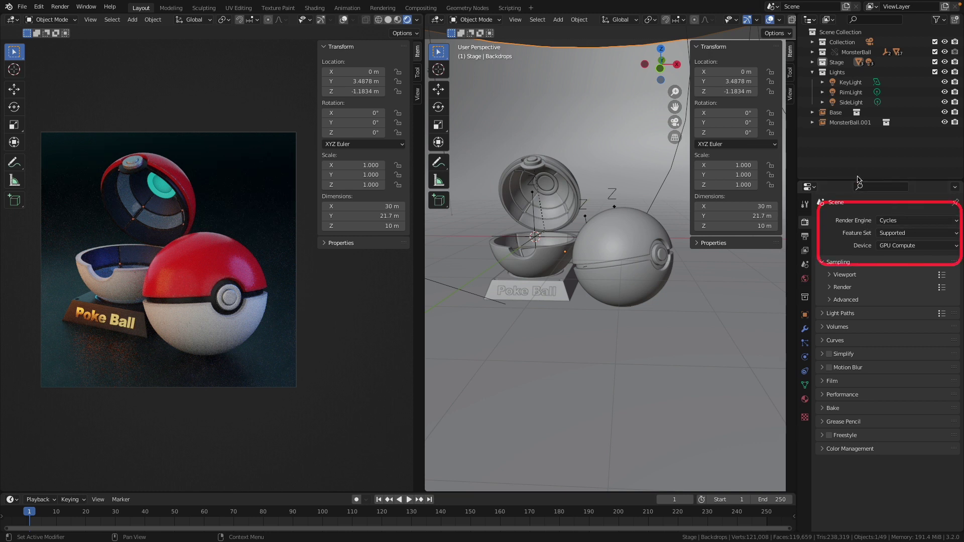
Step: In View Layer Properties, add three entries to the Light Groups list
click(806, 252)
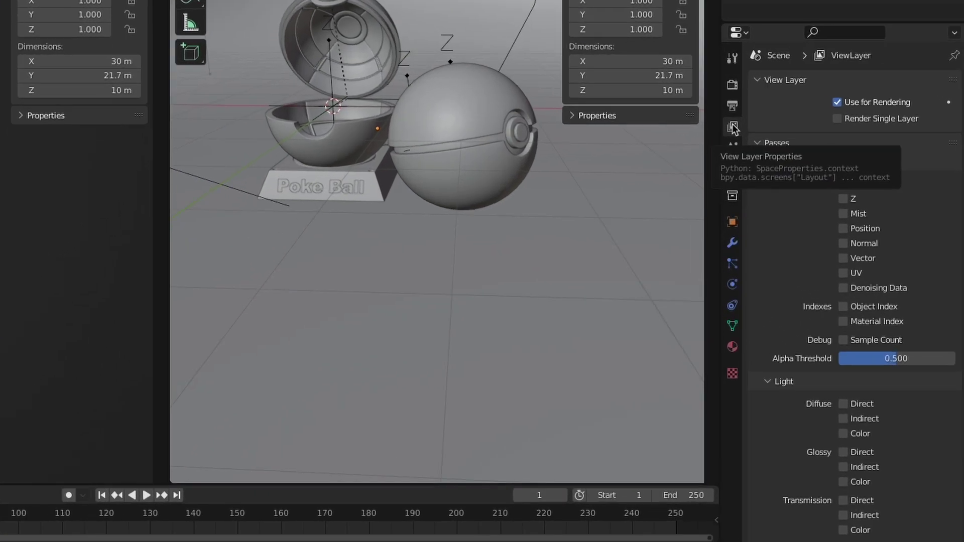
scroll(915, 233, down, 5)
scroll(919, 302, down, 2)
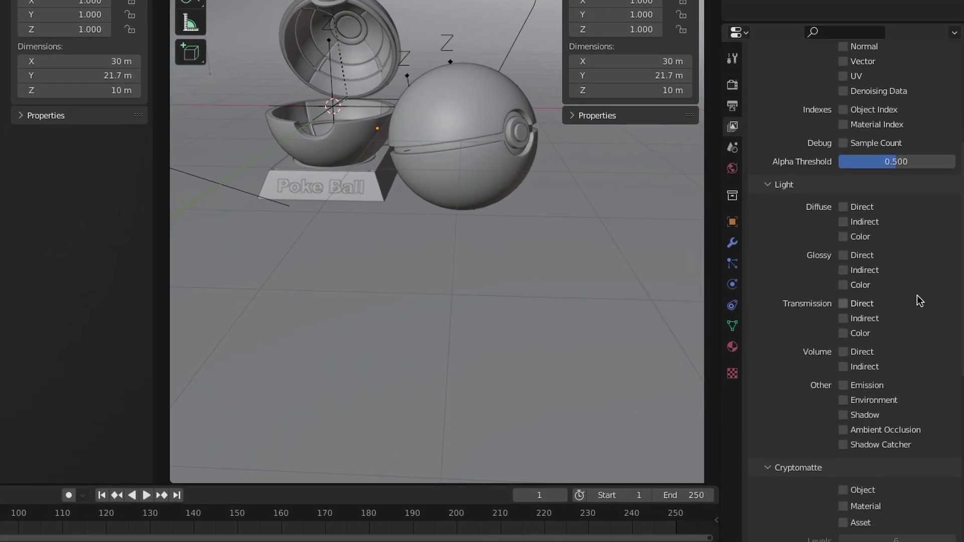
scroll(920, 301, down, 7)
scroll(903, 225, down, 4)
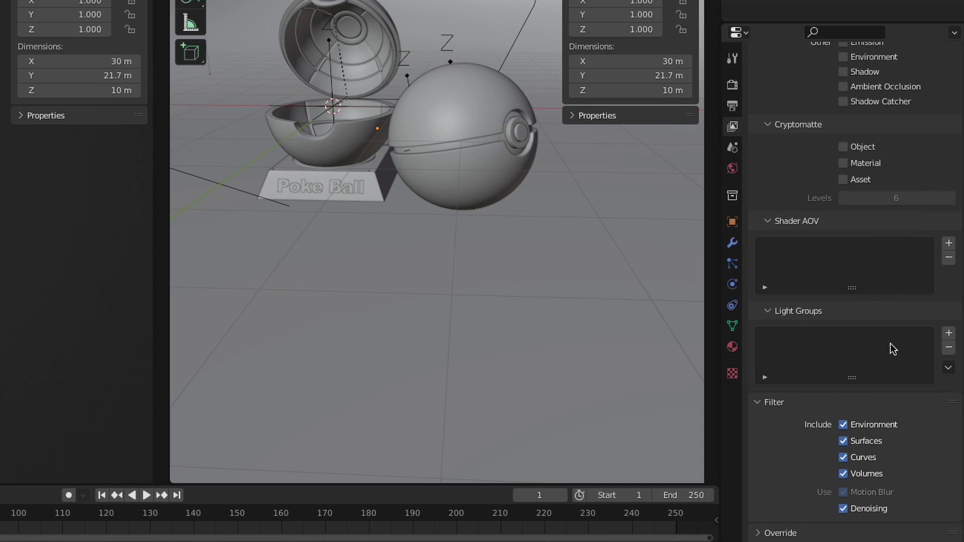
click(949, 334)
click(949, 334)
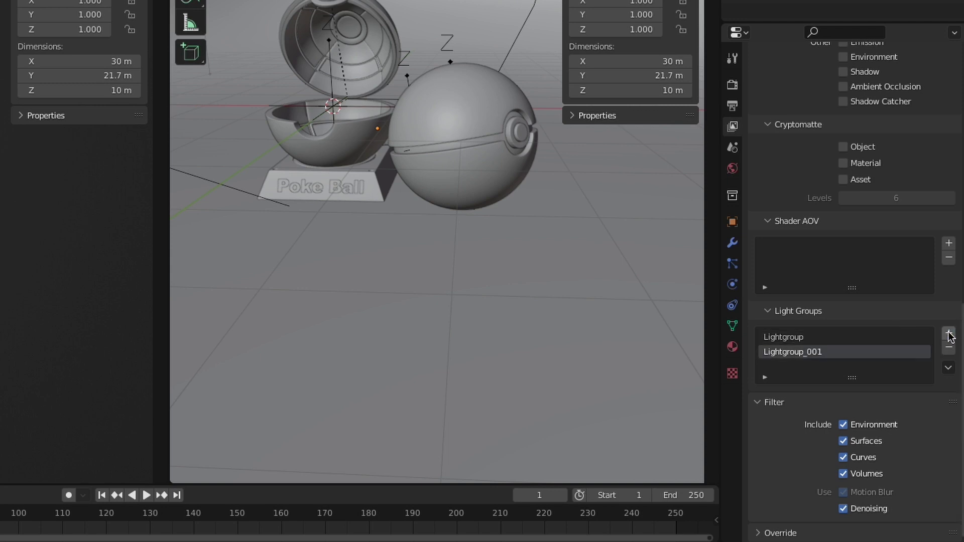
click(949, 334)
Step: Review the new light groups, then select the KeyLight, RimLight and SideLight lamps in the Outliner
click(821, 338)
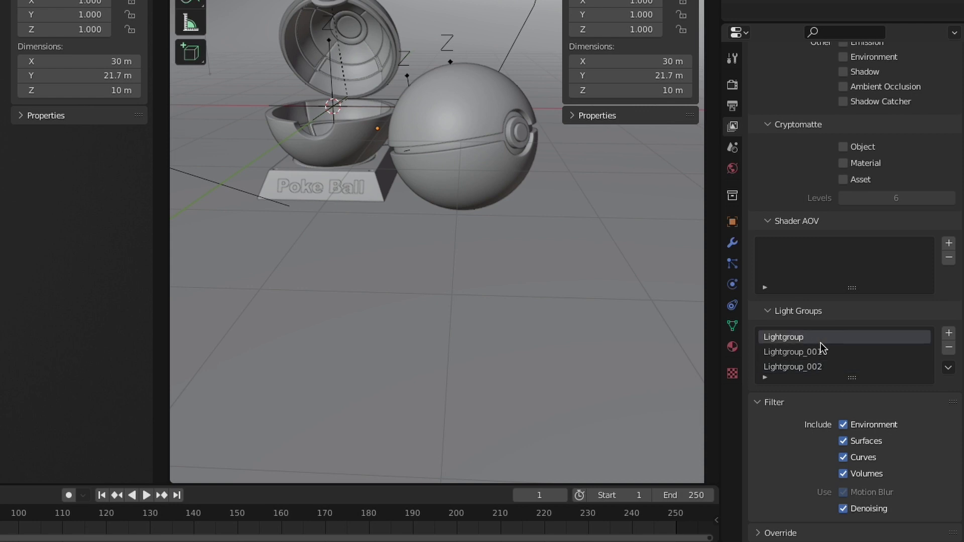
click(823, 365)
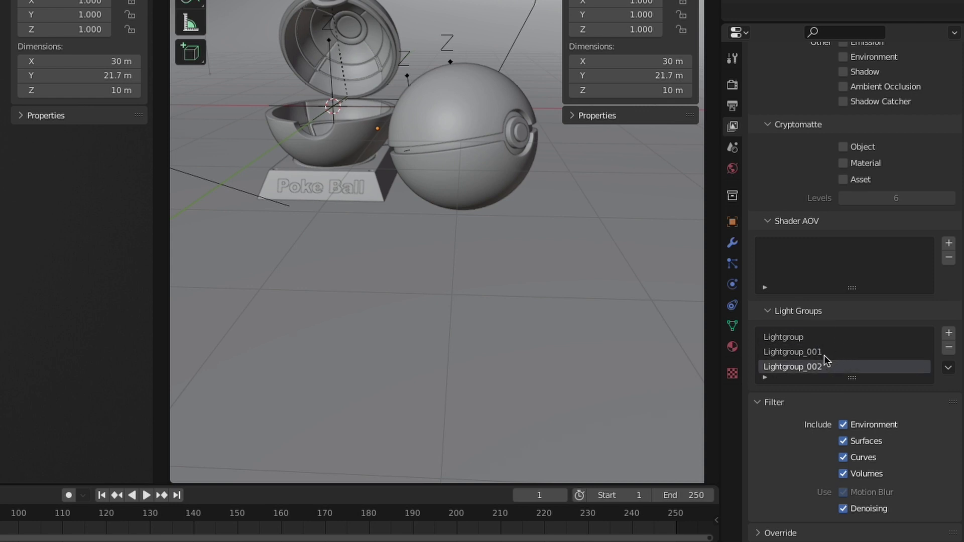
click(806, 337)
click(806, 351)
click(809, 337)
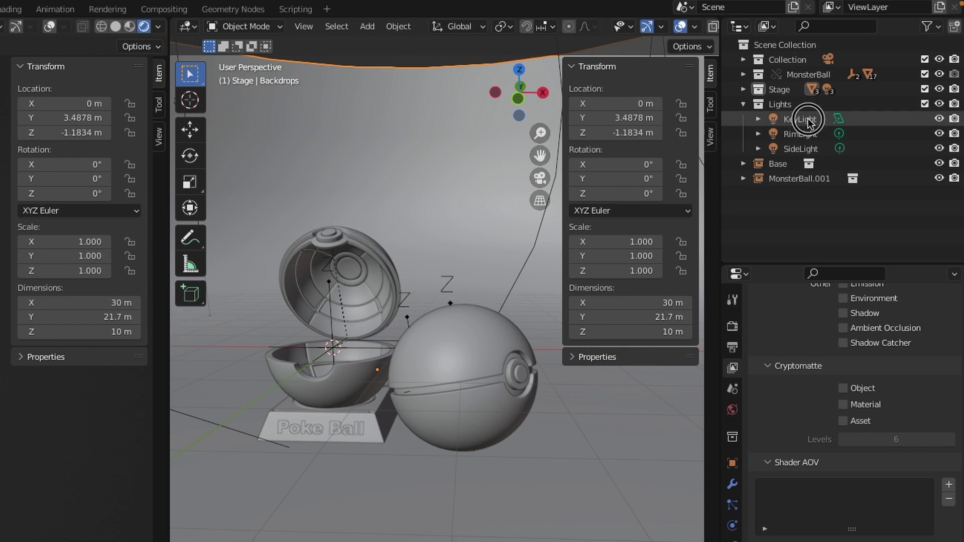
click(808, 122)
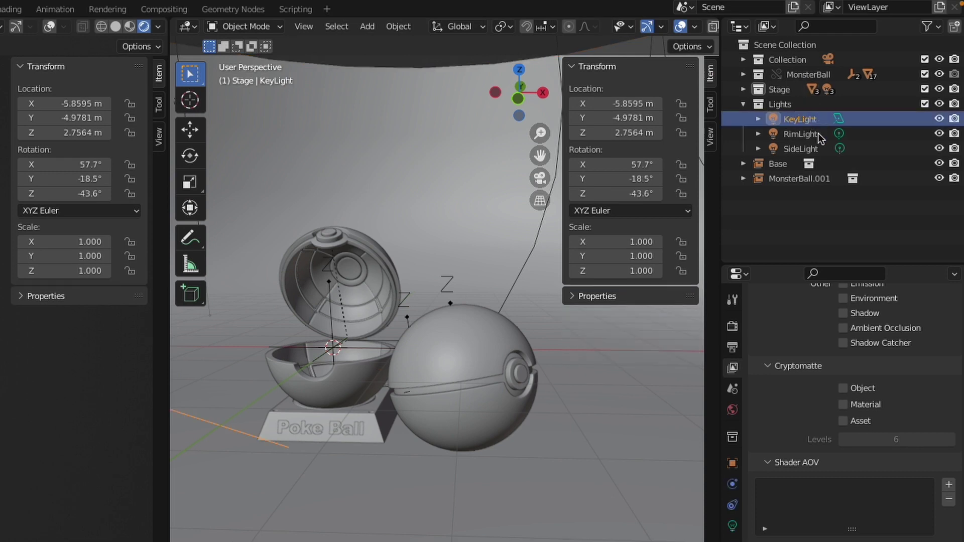
click(814, 134)
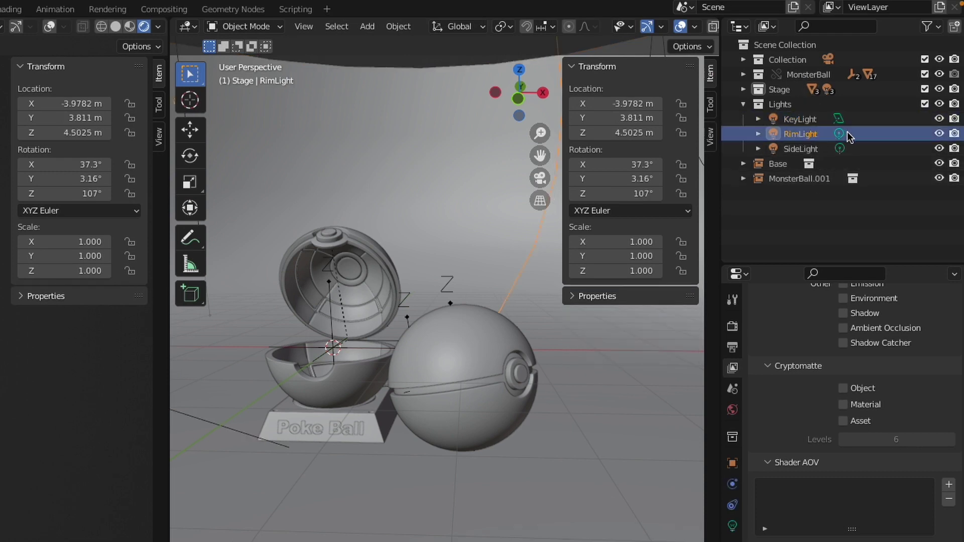
click(810, 148)
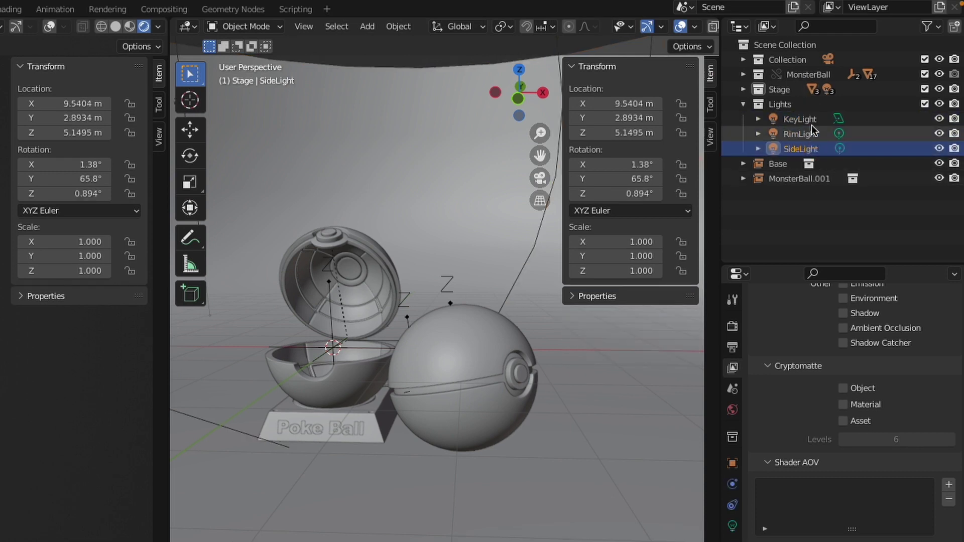
shift+click(818, 120)
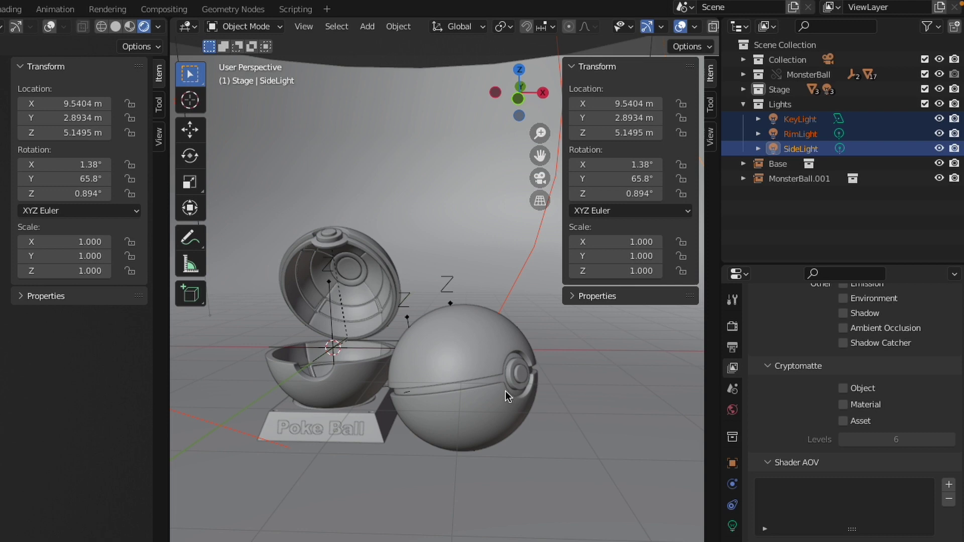
Step: Rename Lightgroup, Lightgroup_001 and Lightgroup_002 to KeyLight, RimLight and SideLight
middle_drag(505, 391, 502, 406)
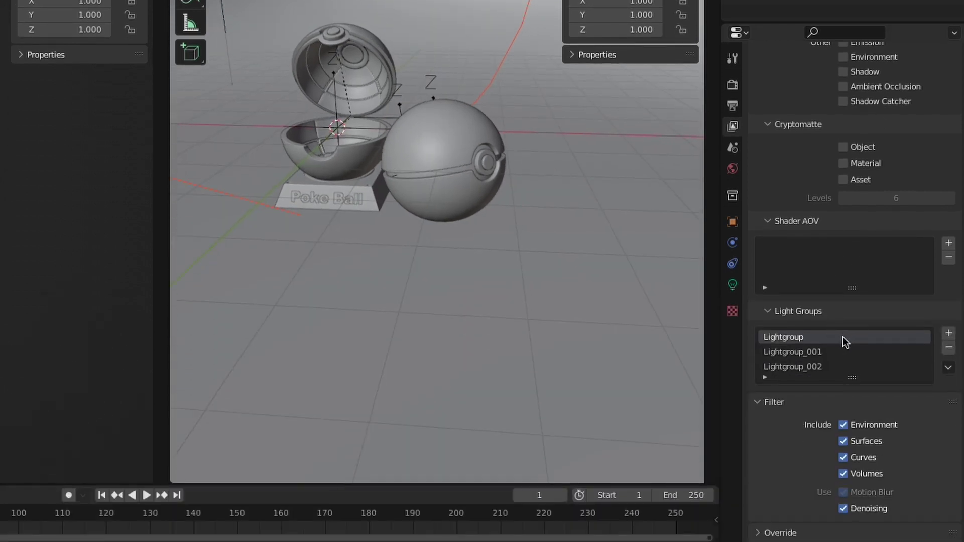
double_click(843, 337)
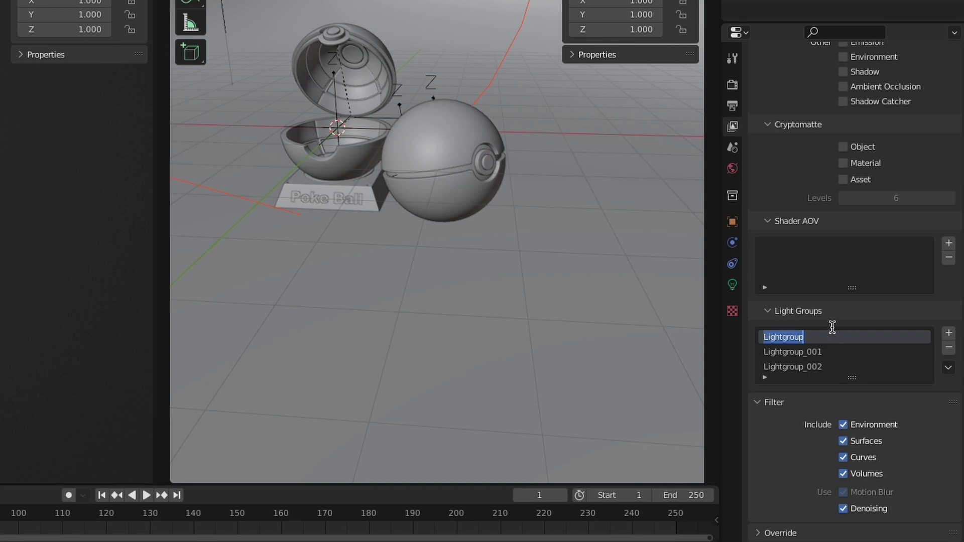
text(KeyLi)
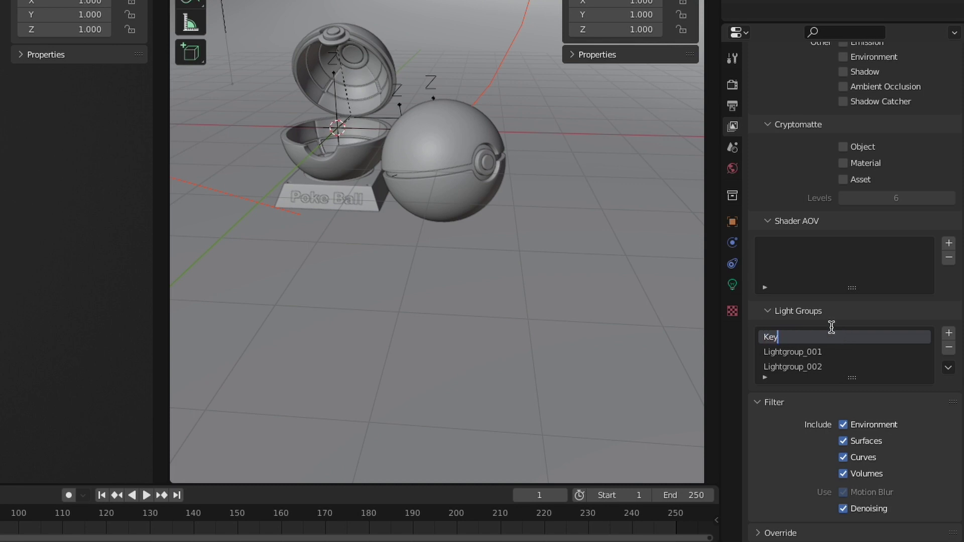
text(ght)
key(Return)
click(793, 356)
double_click(792, 355)
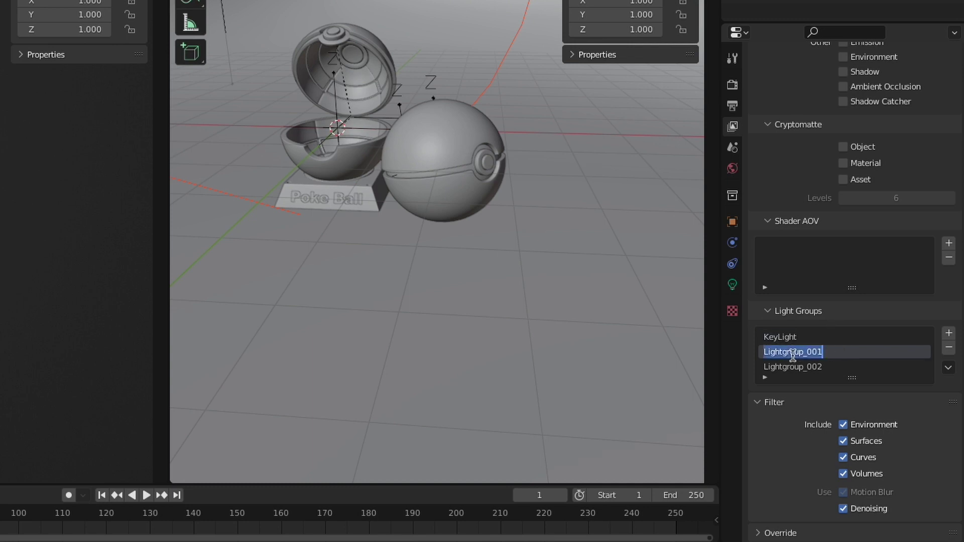
text(RimLight)
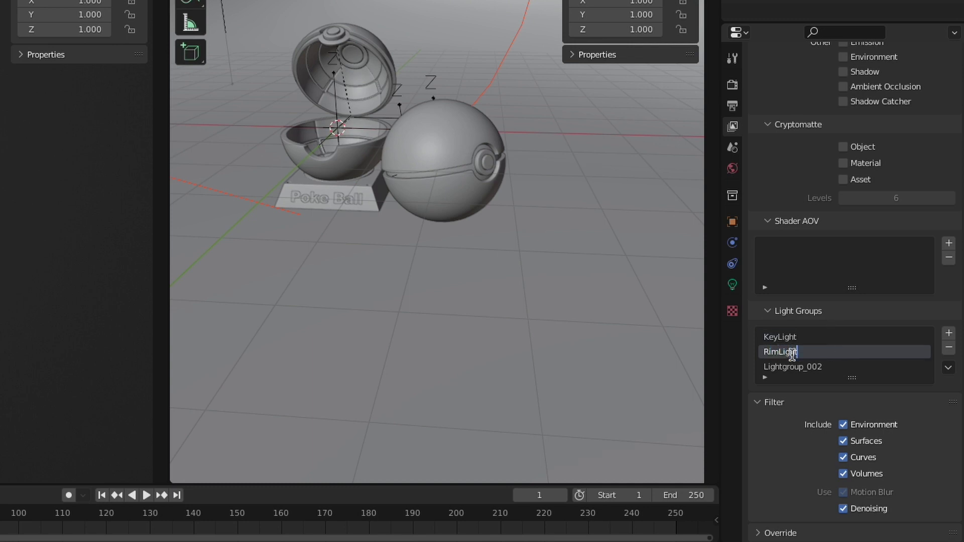
key(Return)
double_click(802, 369)
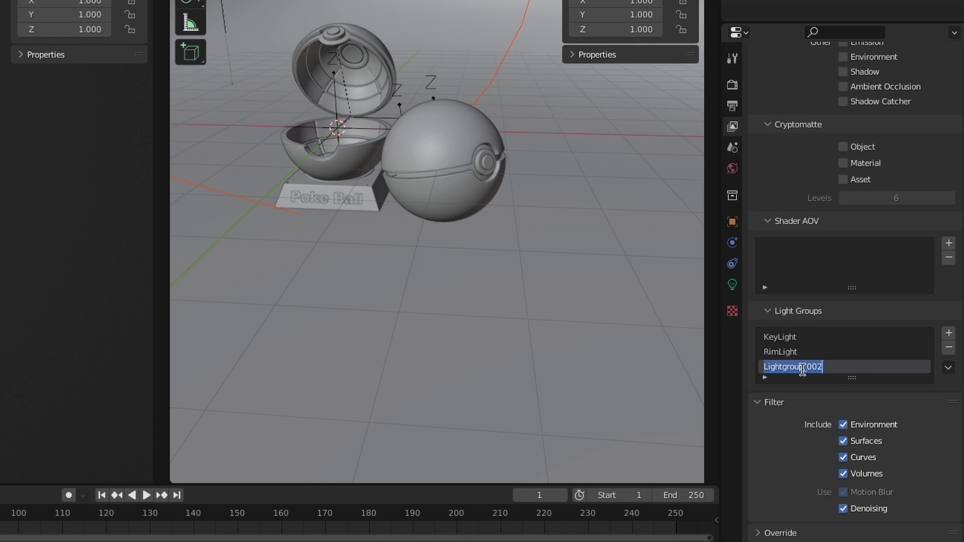
text(SideLight)
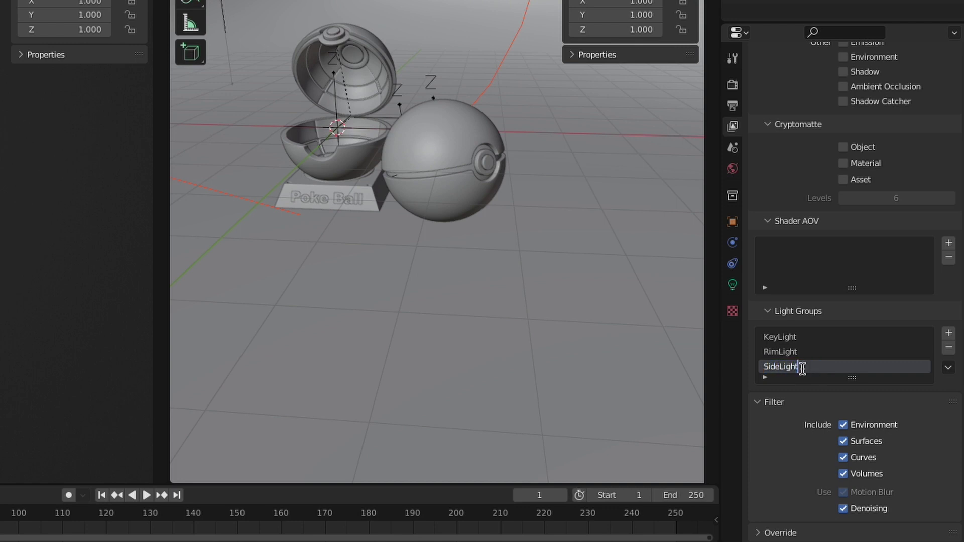
key(Return)
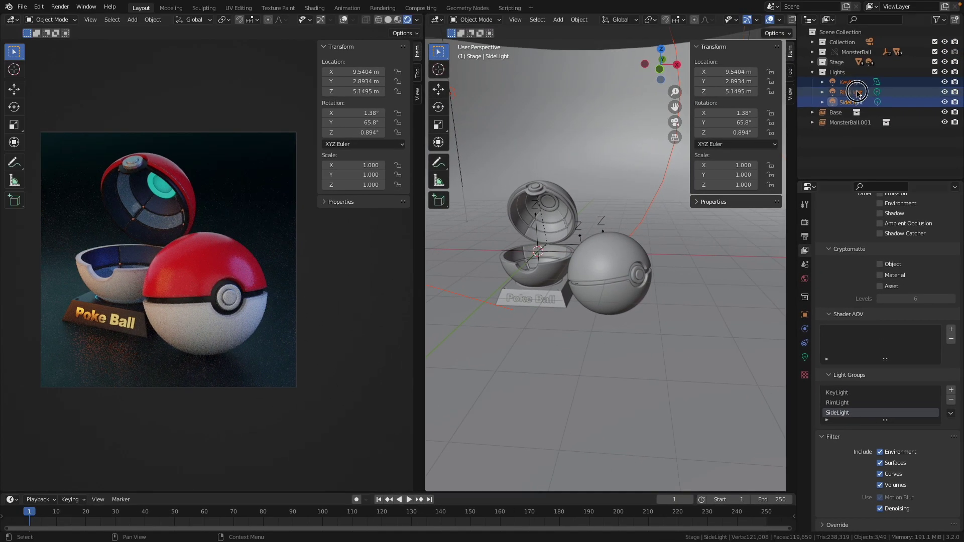
Step: Assign the KeyLight lamp to the KeyLight light group in its Object Properties
click(860, 83)
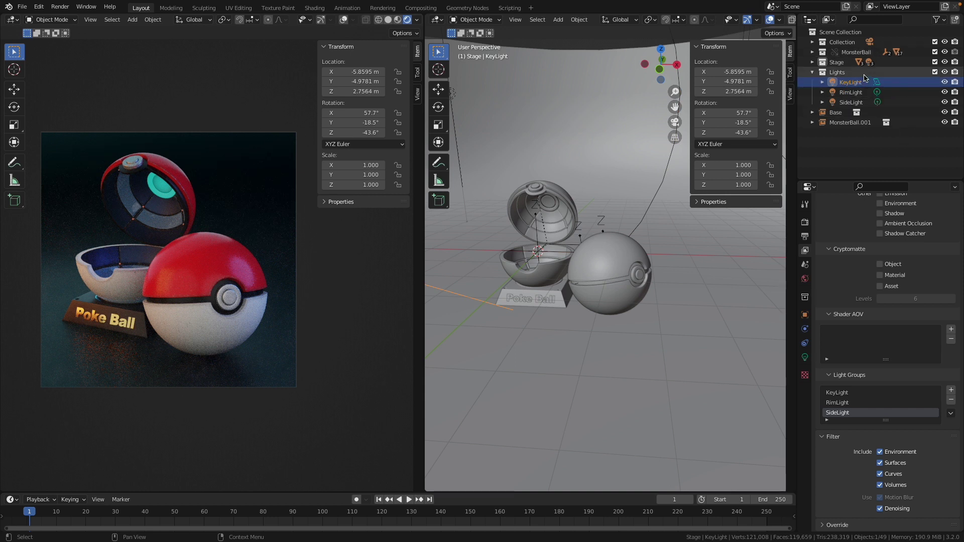
click(805, 315)
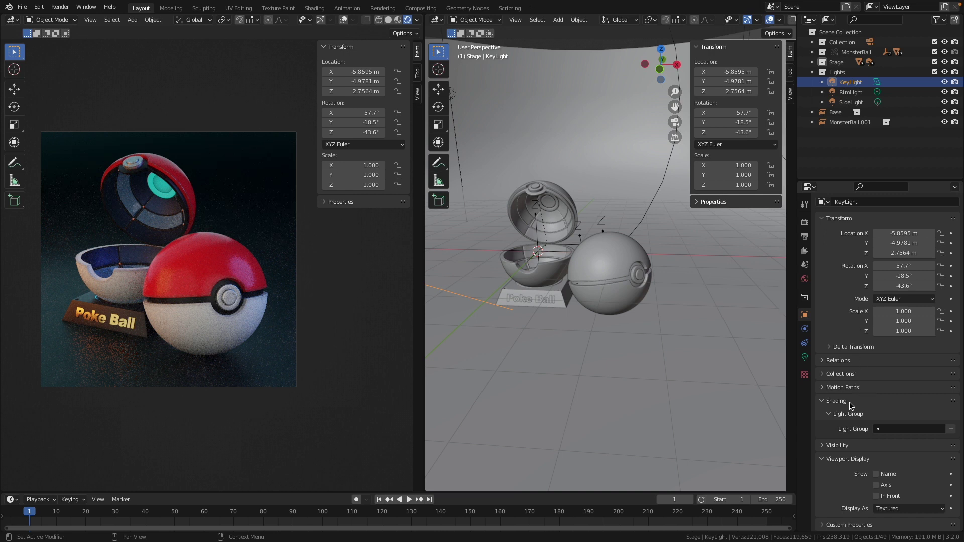
click(916, 431)
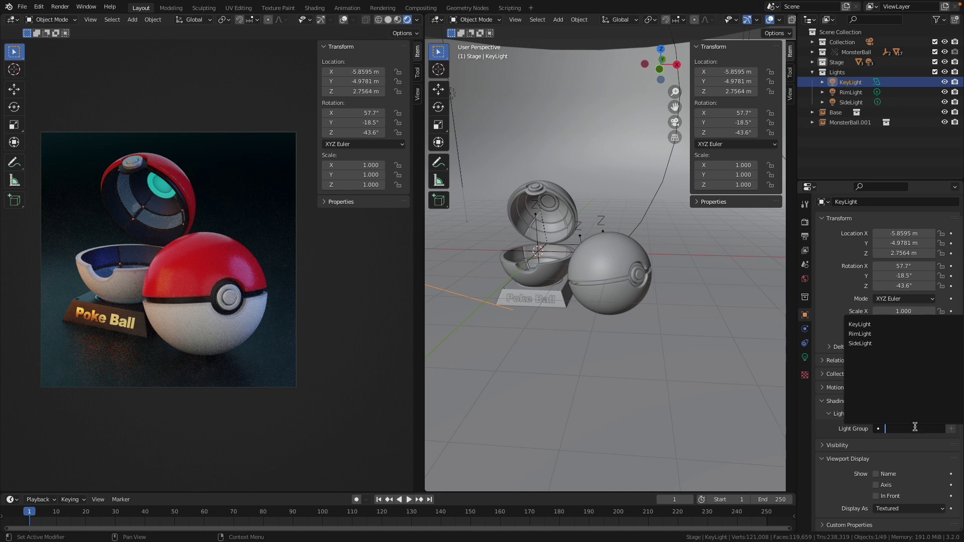
click(869, 324)
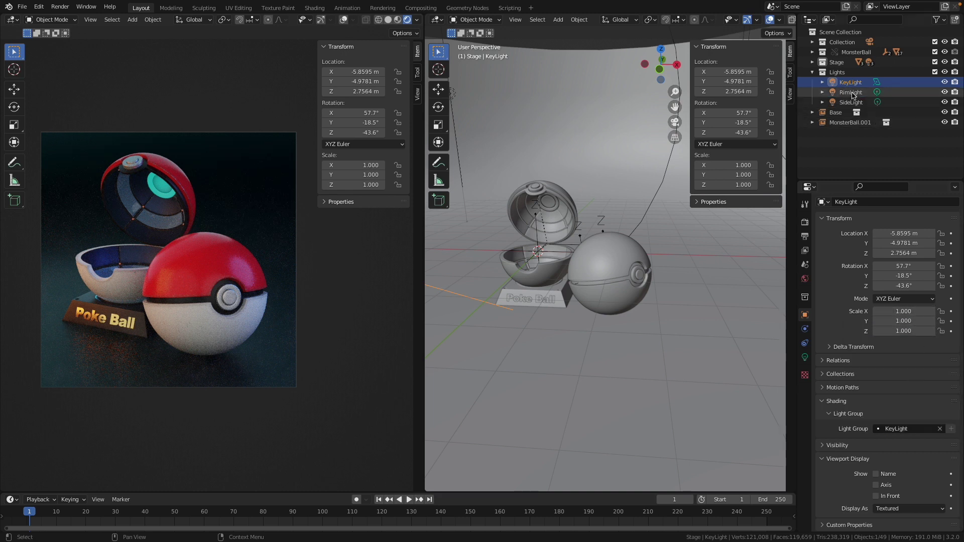
Step: Assign the RimLight and SideLight lamps to their matching RimLight and SideLight groups
click(853, 95)
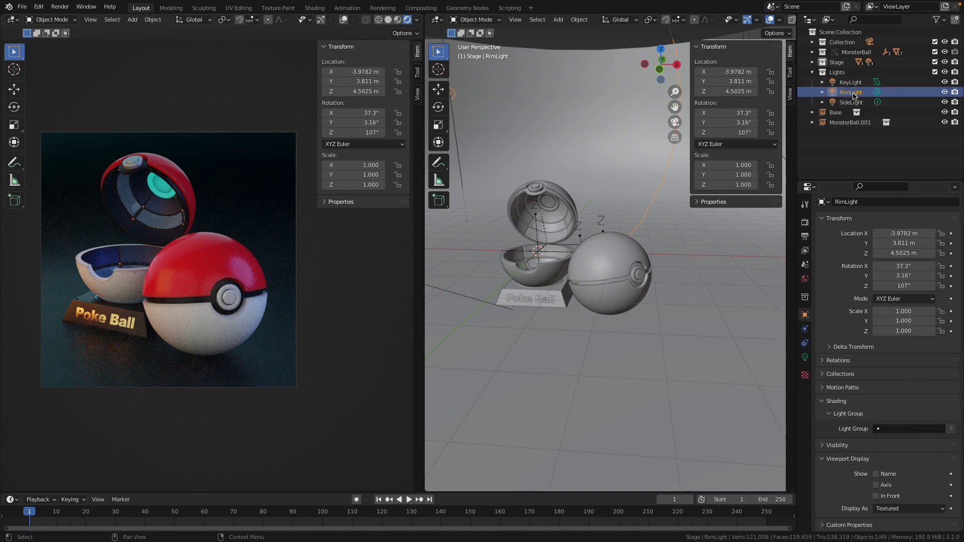
click(896, 429)
click(868, 334)
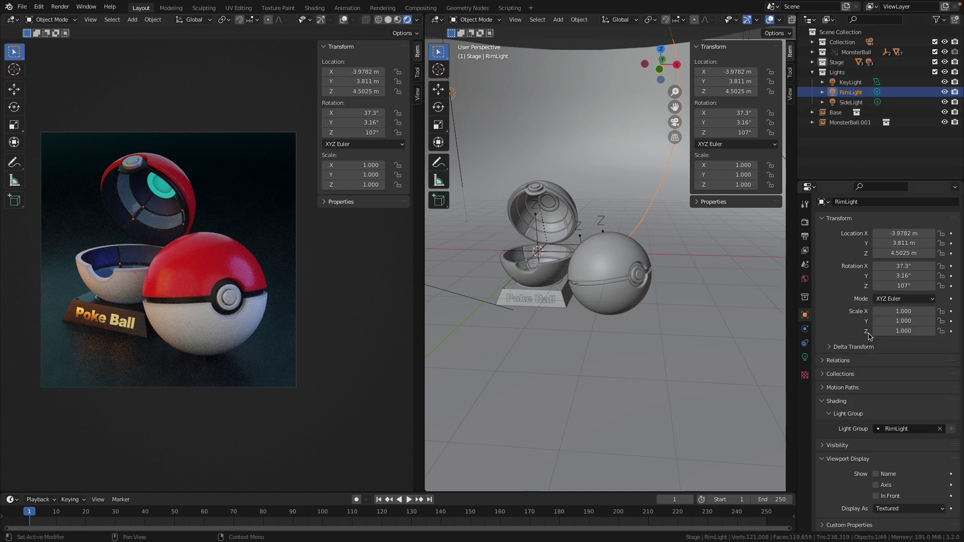
click(851, 101)
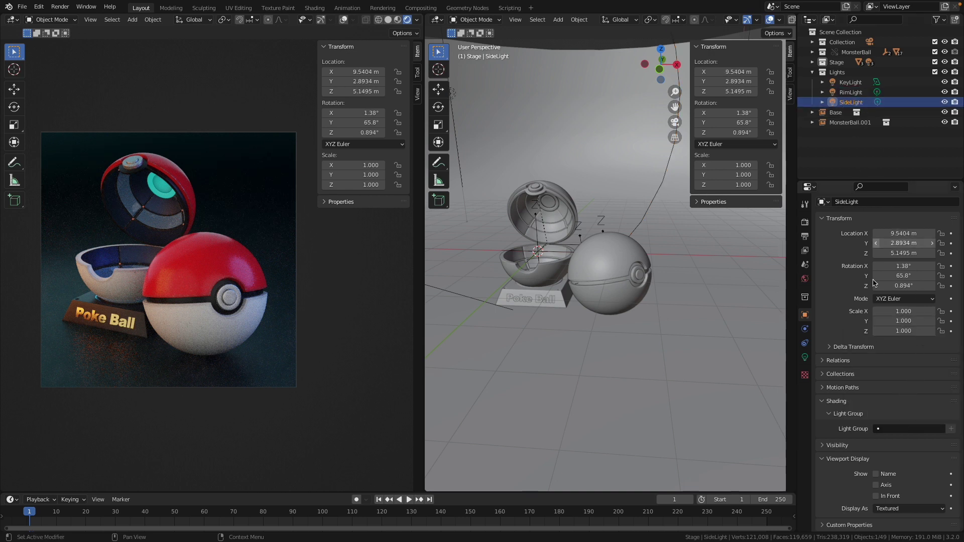
click(898, 429)
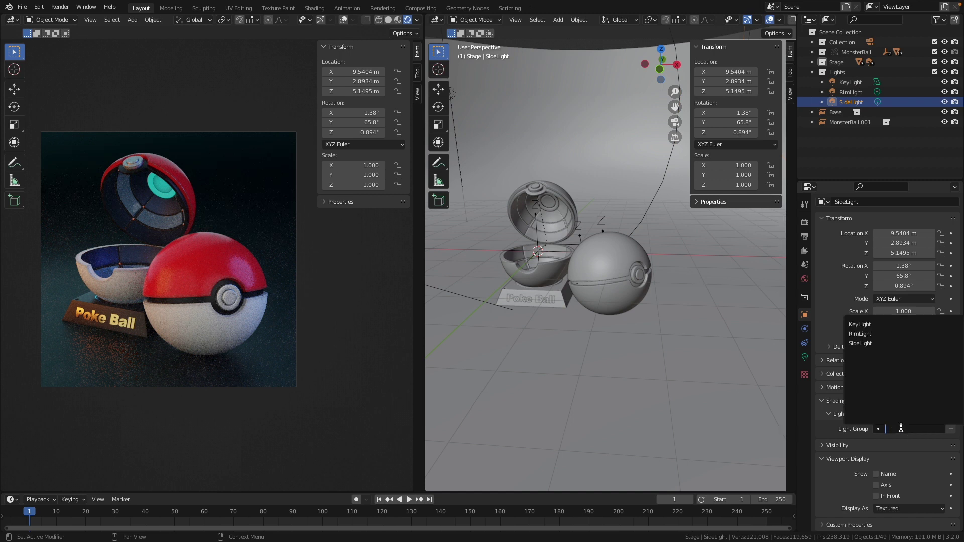
click(861, 347)
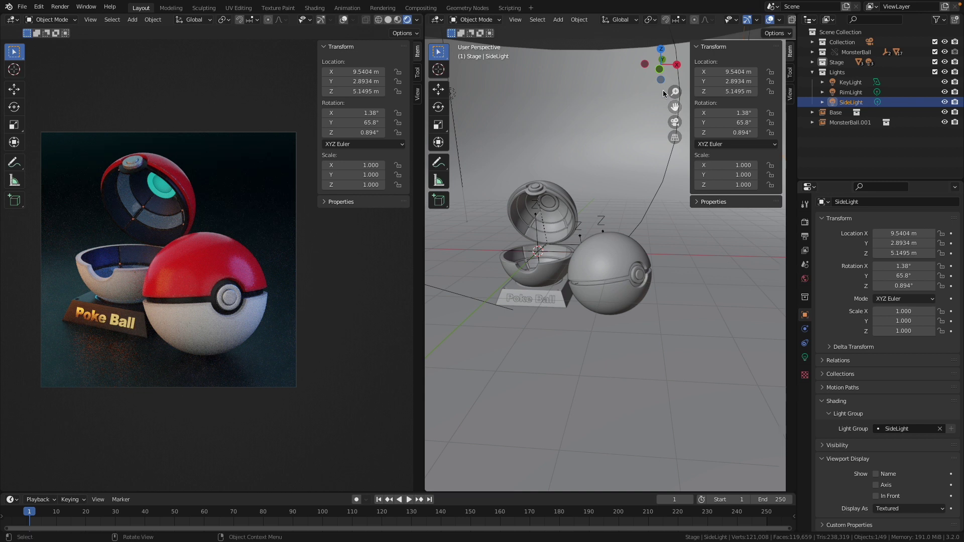
mouse_move(657, 318)
middle_down()
mouse_move(670, 320)
mouse_move(656, 340)
middle_up()
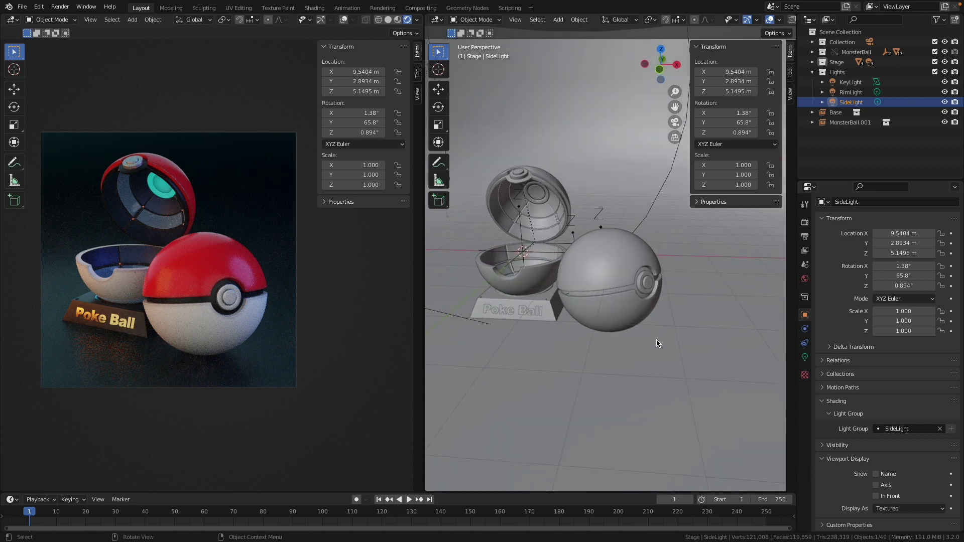
Step: Select the Backdrops object and render the current frame with F12
click(661, 343)
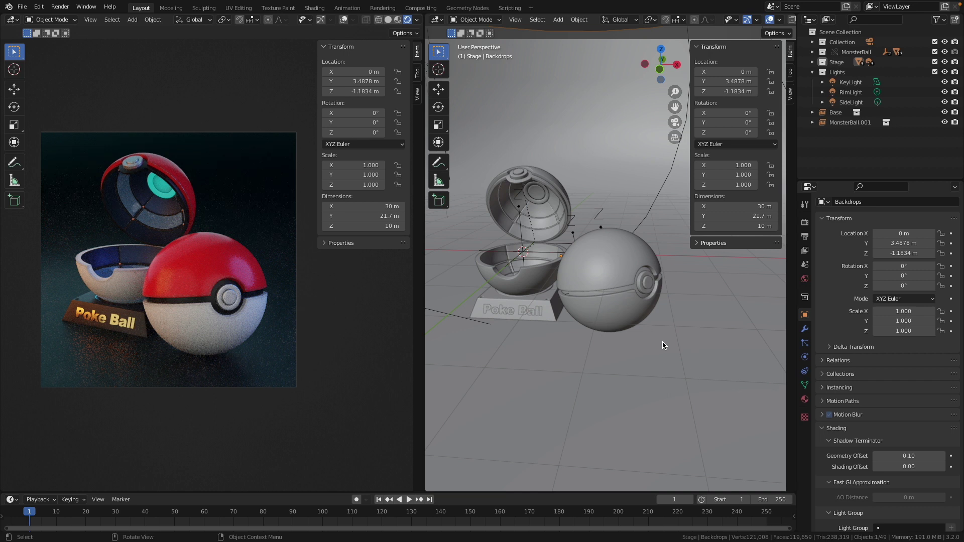
key(F12)
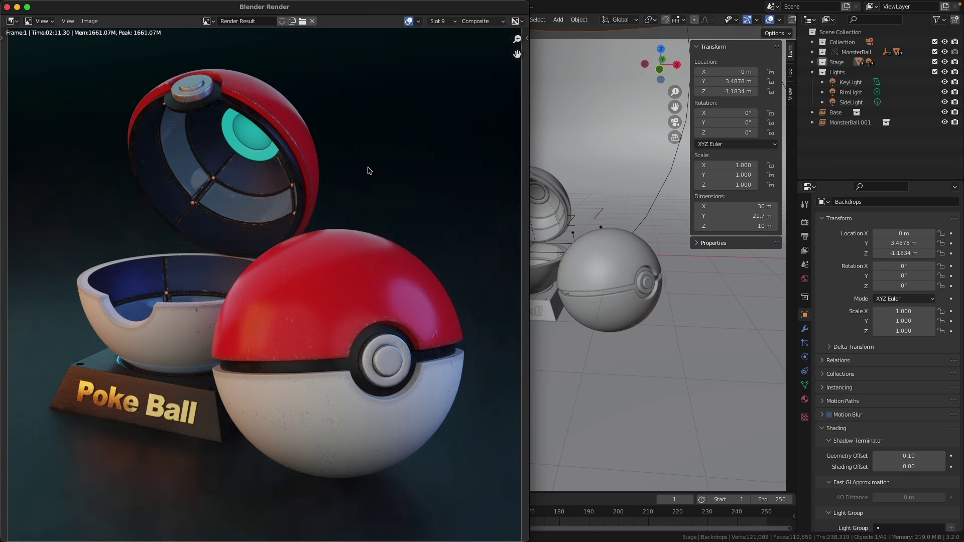
Step: Close the render window and, in Compositing, preview the Combined_KeyLight pass in the Viewer
click(17, 7)
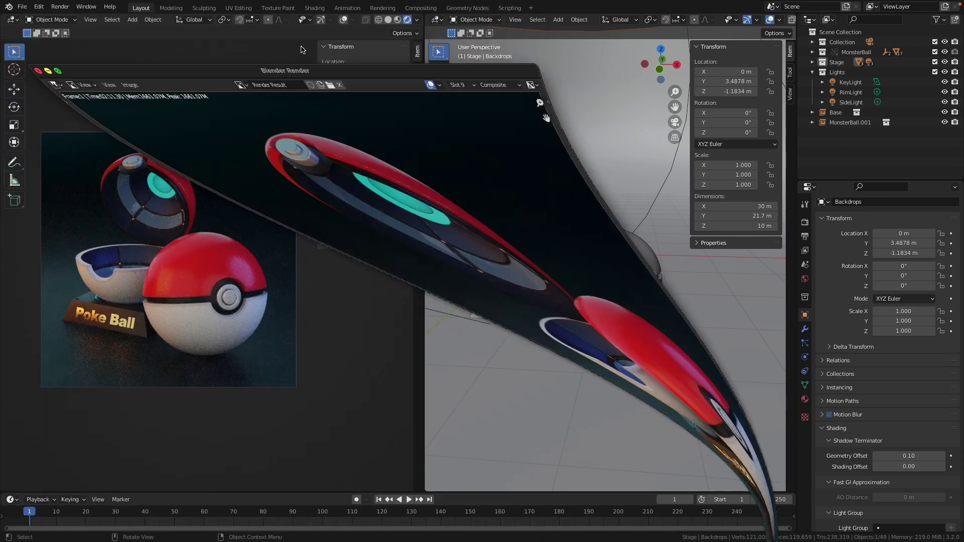
click(429, 9)
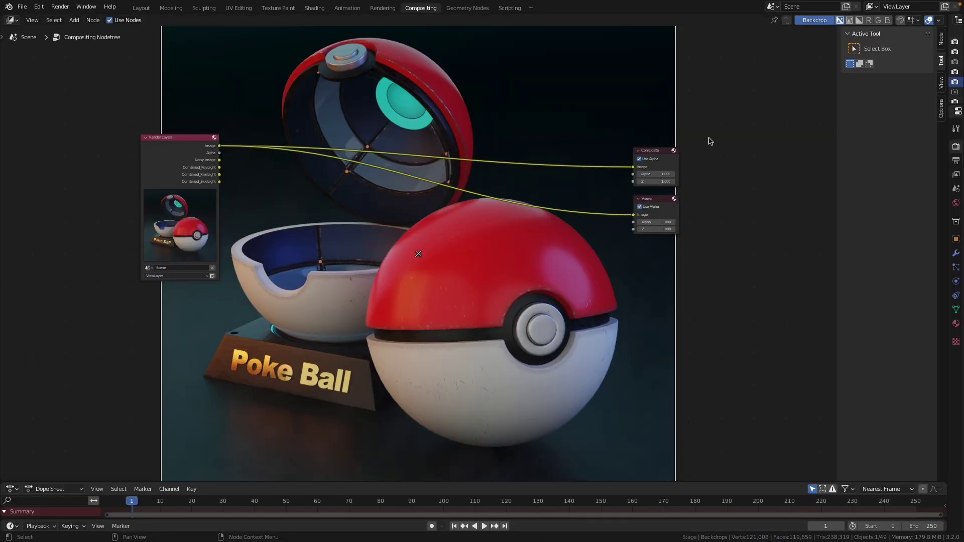
click(172, 166)
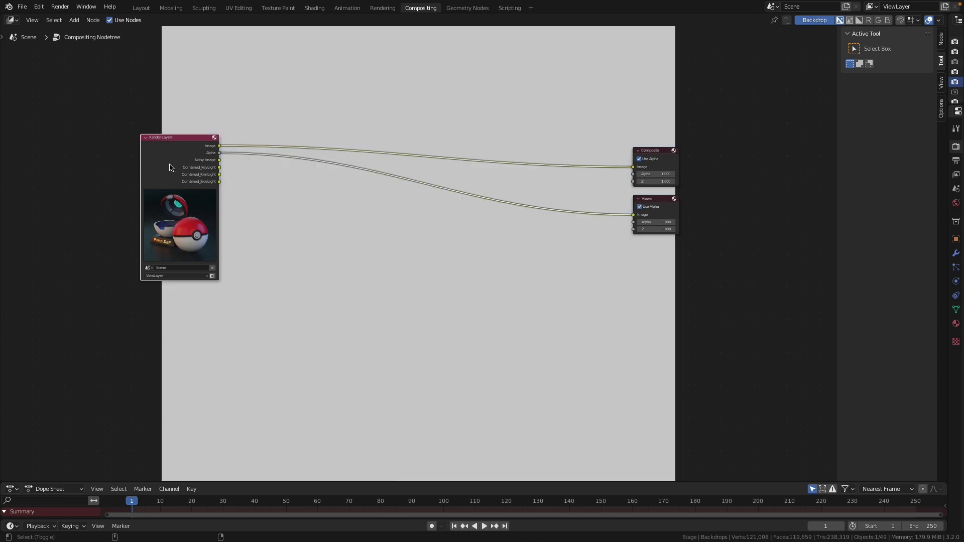
ctrl+shift+click(171, 166)
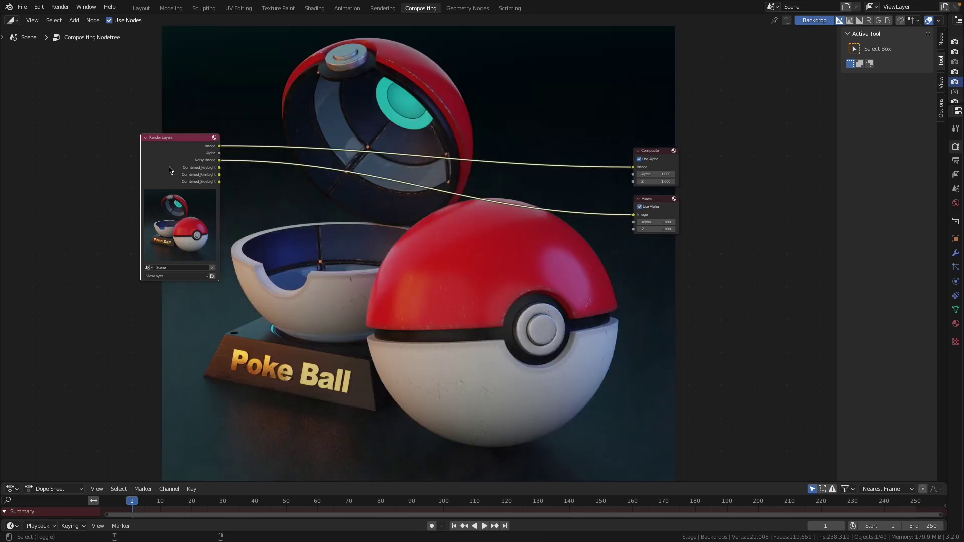
scroll(264, 207, up, 2)
ctrl+shift+click(74, 140)
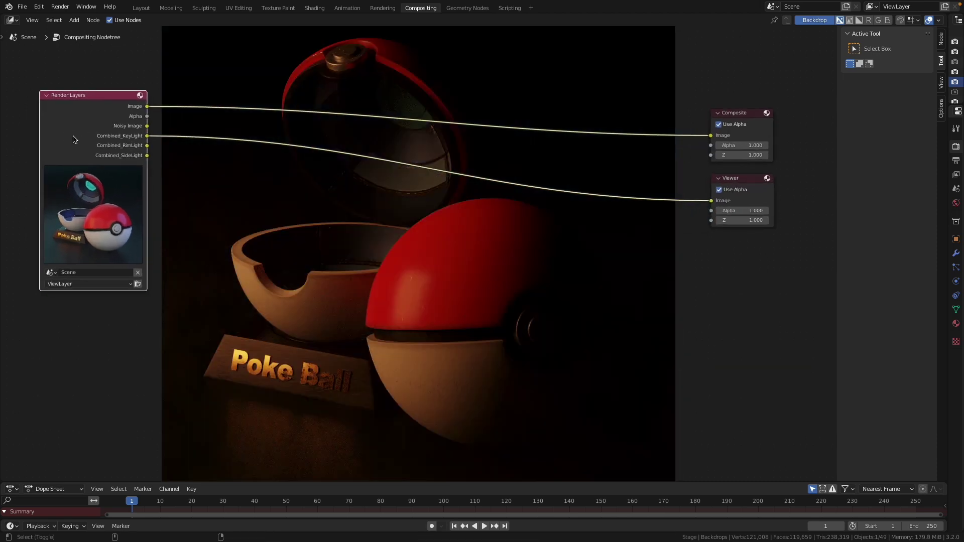
Step: Cycle the Viewer backdrop through the Combined_RimLight and Combined_SideLight passes
scroll(69, 149, up, 1)
scroll(83, 128, up, 1)
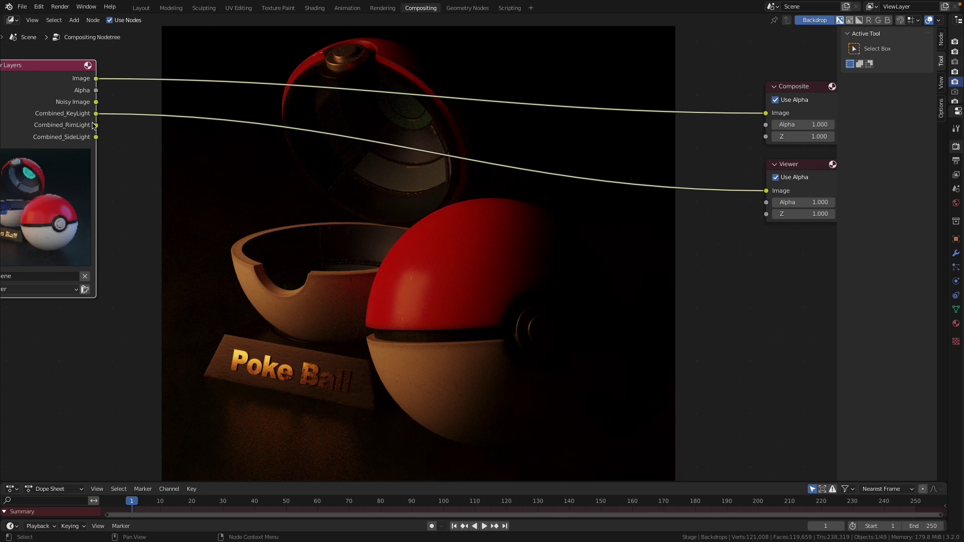
scroll(419, 252, down, 1)
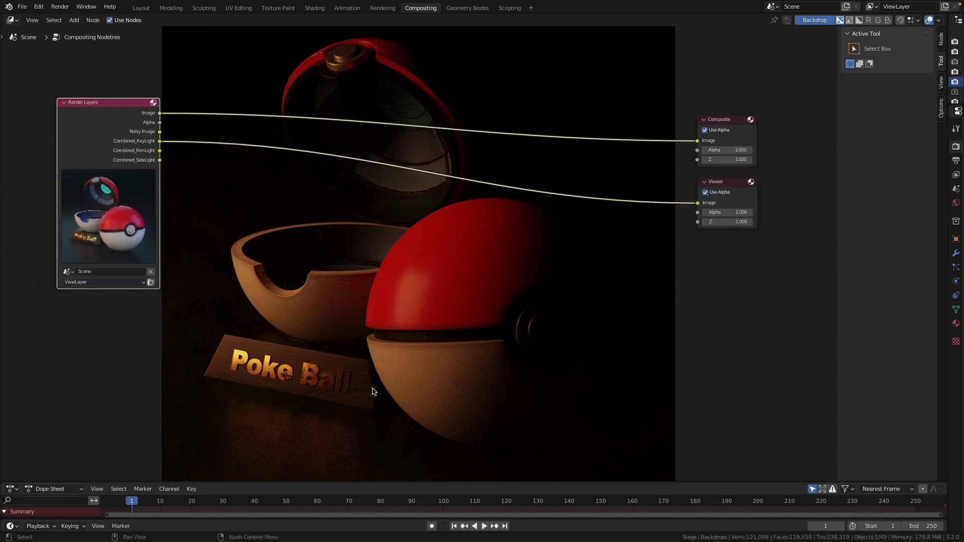
drag(85, 142, 83, 140)
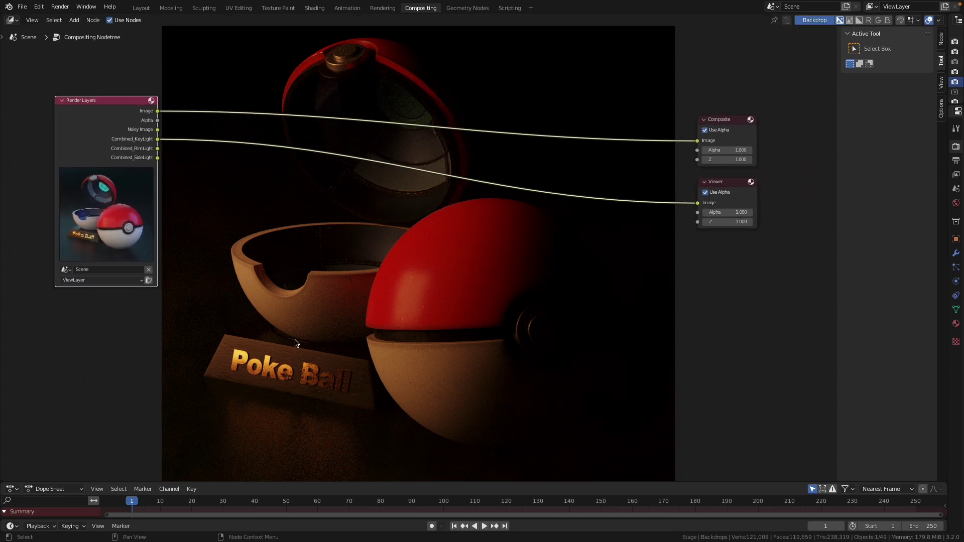
scroll(371, 279, down, 1)
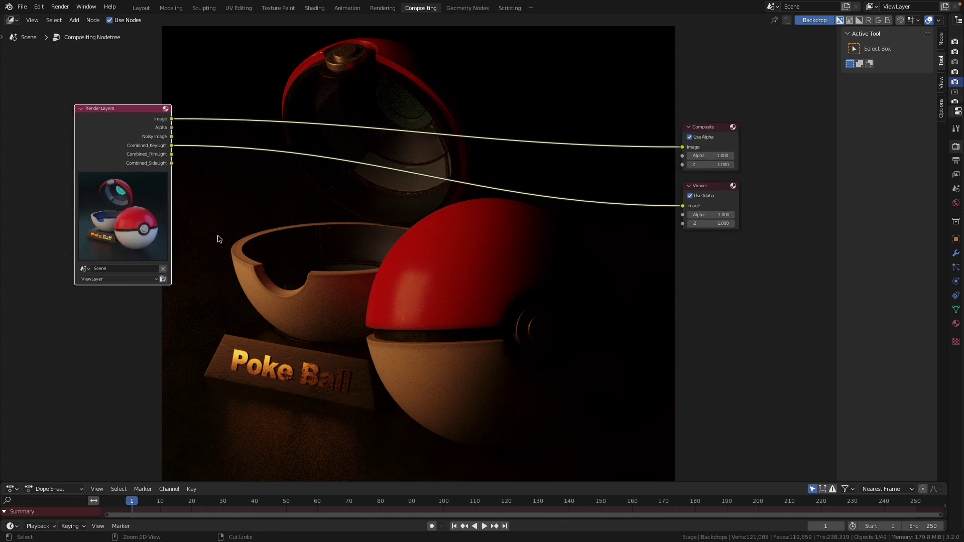
scroll(218, 239, up, 2)
ctrl+shift+click(71, 141)
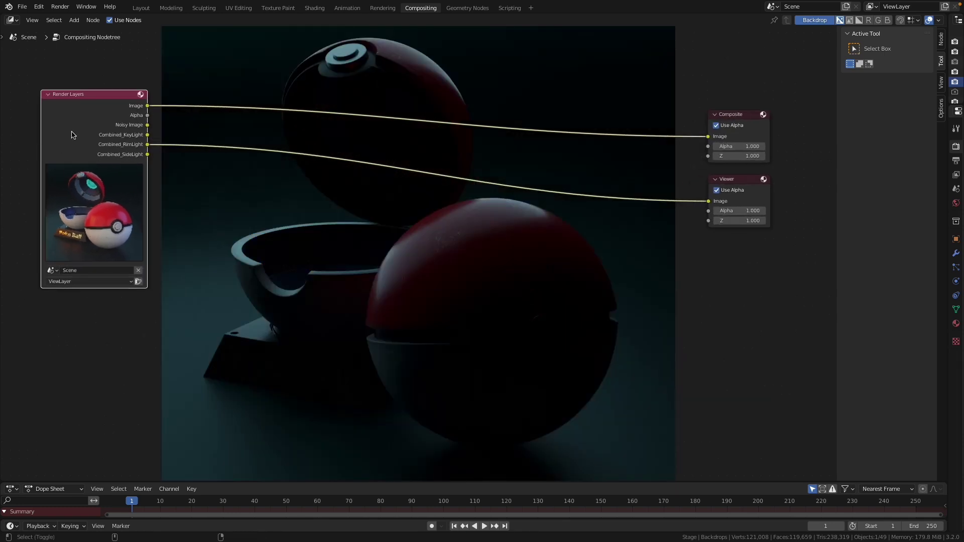
ctrl+shift+click(72, 135)
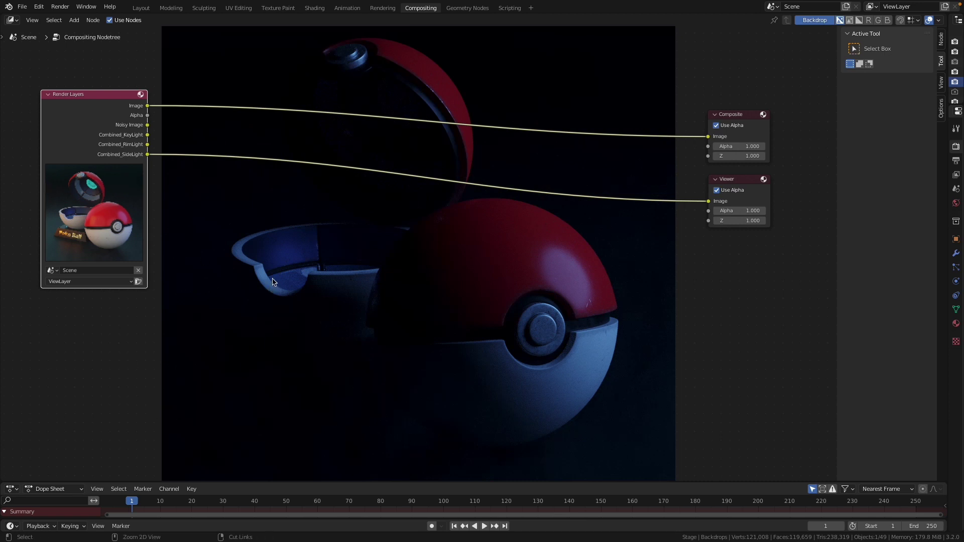
Step: Return the Viewer preview to the Combined_KeyLight pass alone
scroll(261, 284, down, 1)
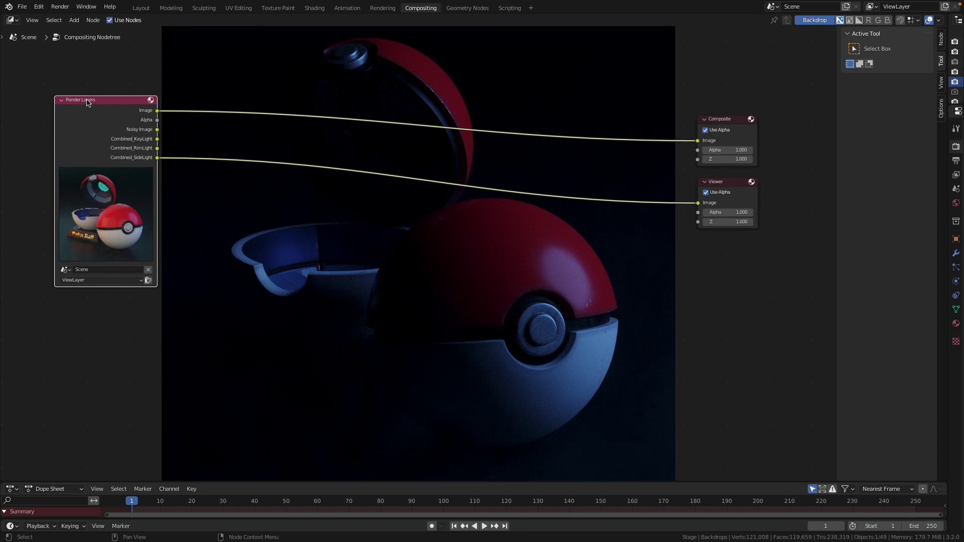
drag(87, 102, 83, 97)
scroll(254, 272, up, 3)
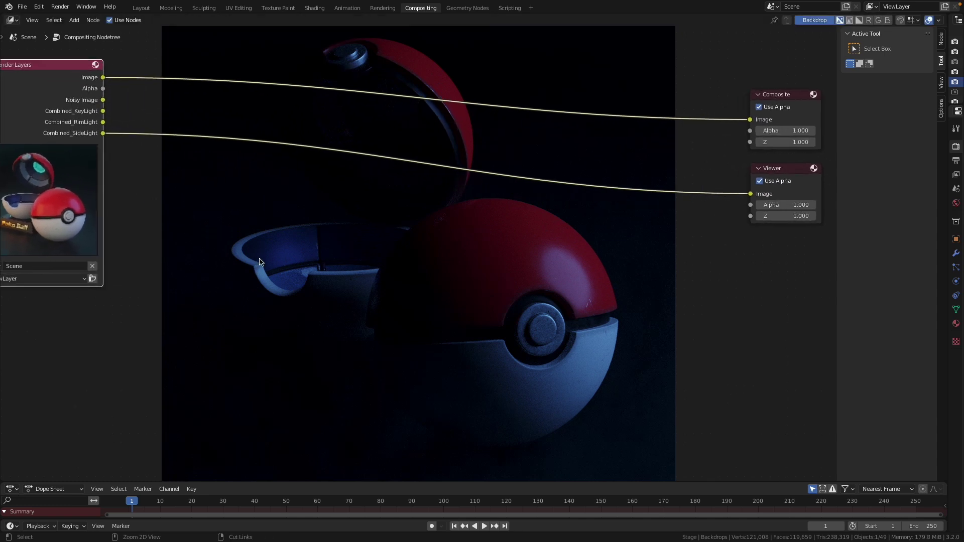
scroll(259, 274, down, 1)
scroll(258, 274, down, 1)
ctrl+shift+click(81, 136)
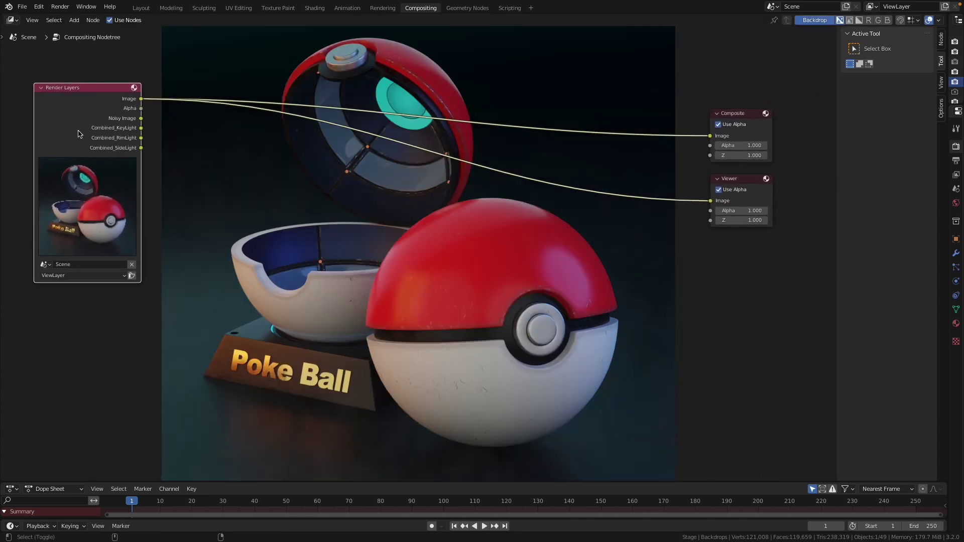
ctrl+shift+click(78, 137)
Step: Drop an Exposure node onto the KeyLight-to-Viewer link, test it, and leave exposure at 0
click(280, 222)
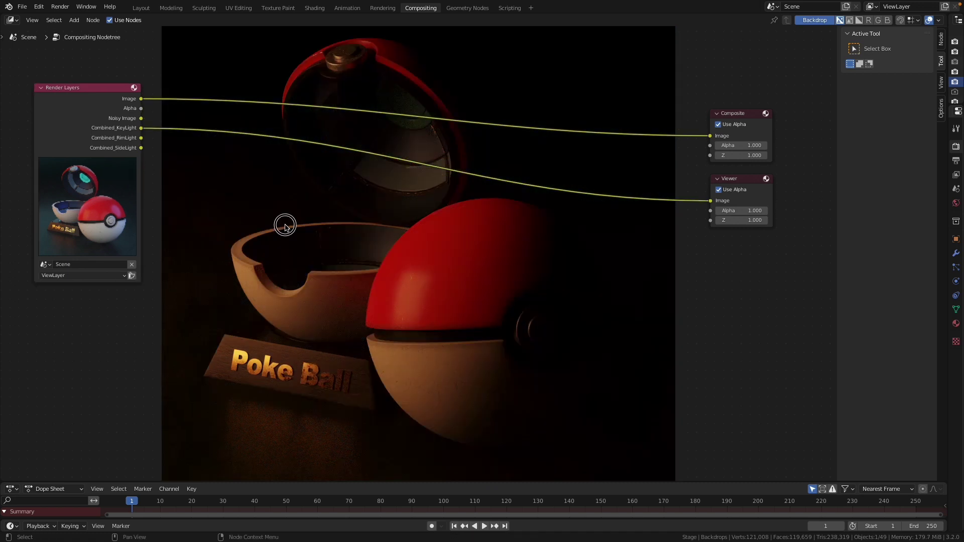
key(shift+a)
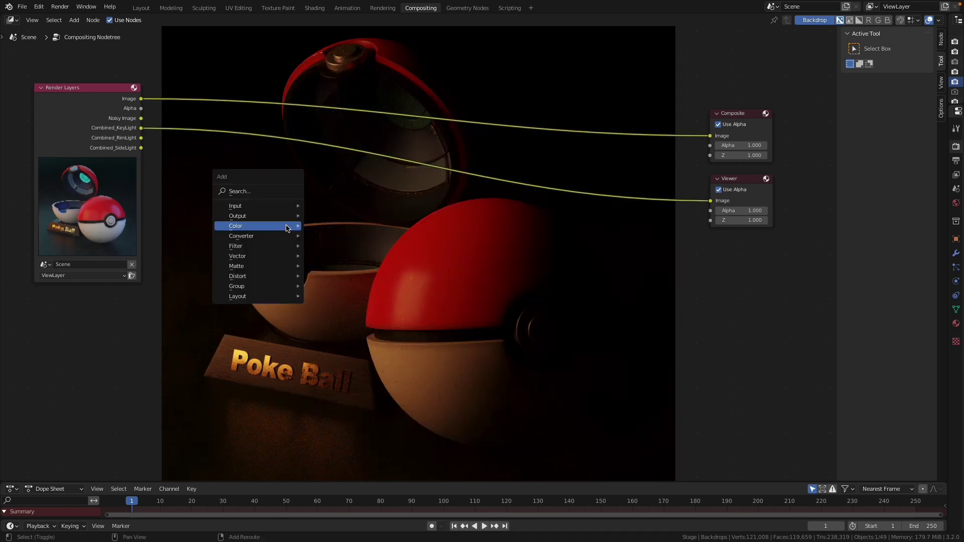
click(356, 265)
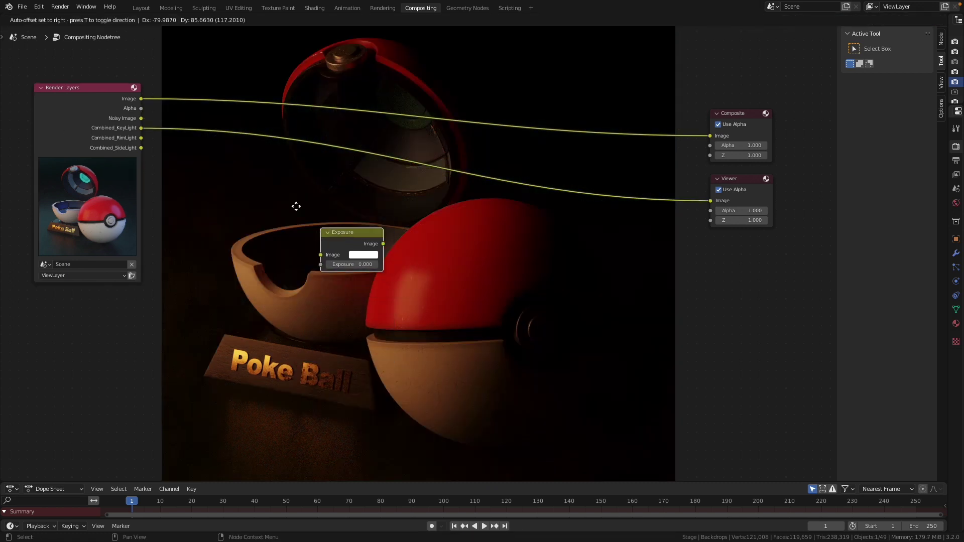
click(307, 112)
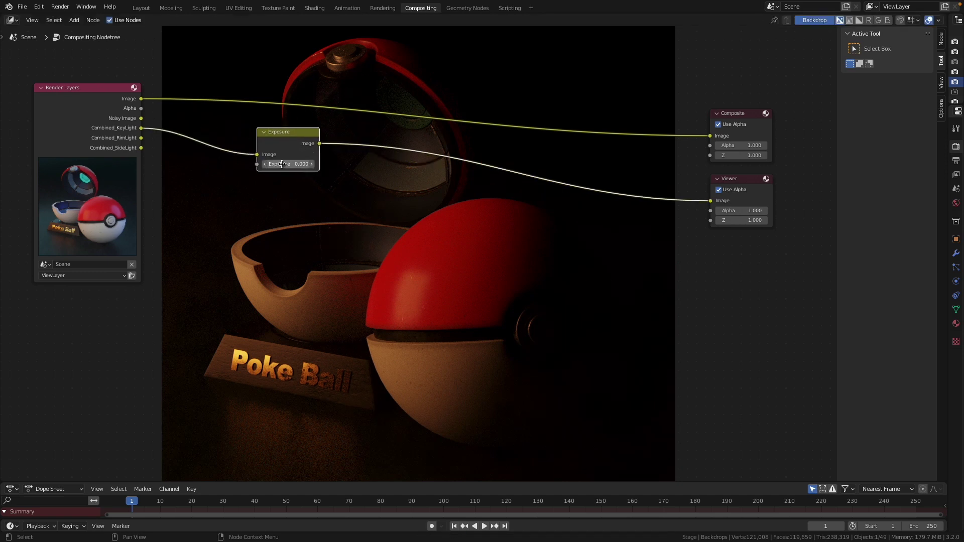
drag(282, 164, 277, 165)
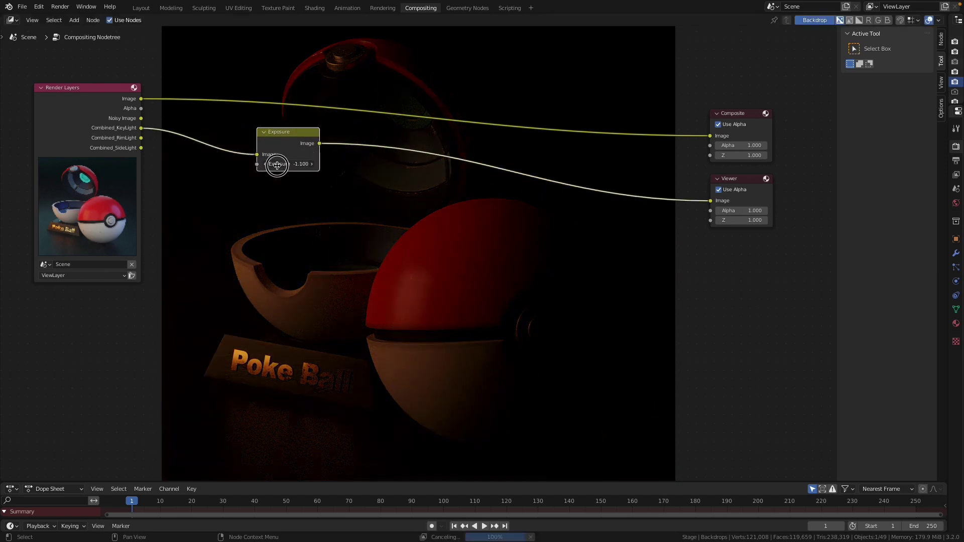
mouse_move(278, 165)
mouse_down()
mouse_move(297, 164)
mouse_move(280, 164)
mouse_up()
click(306, 160)
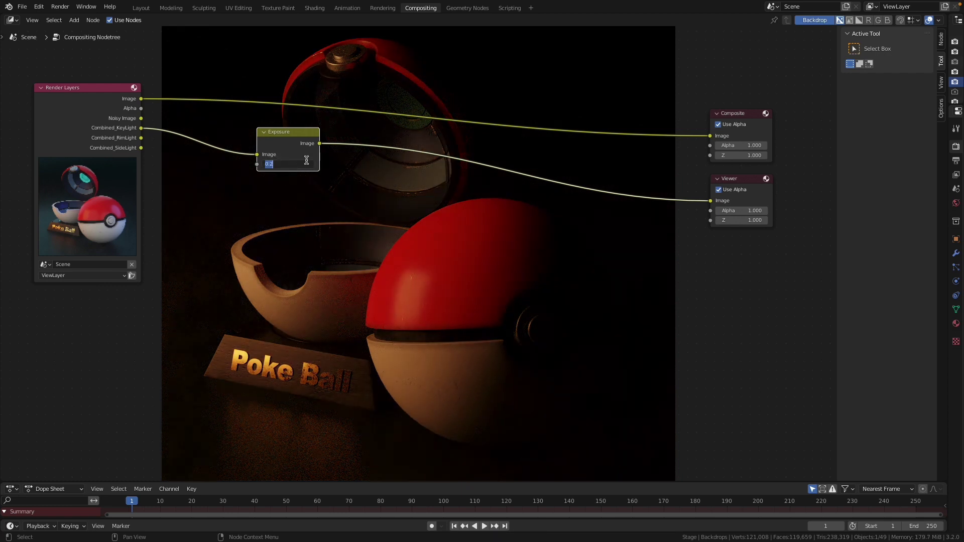
key(Return)
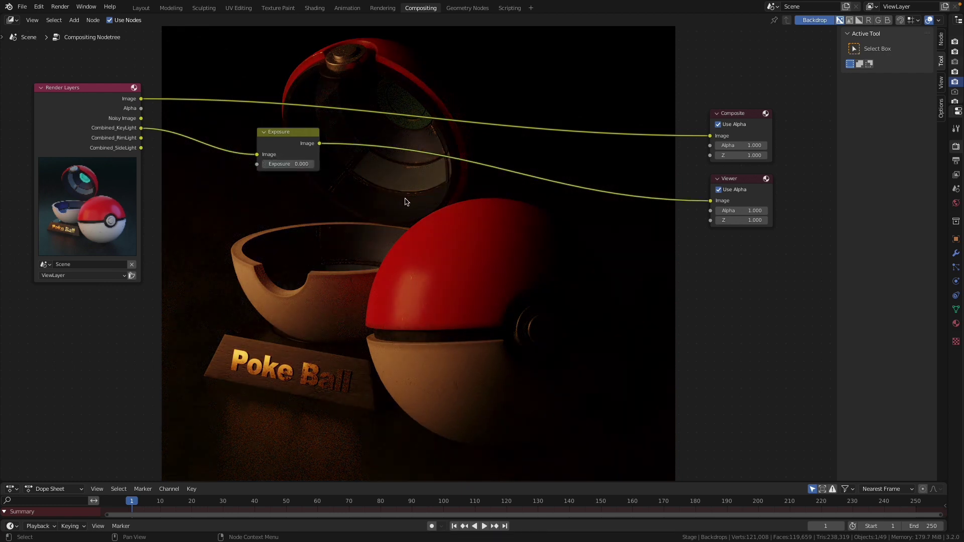
key(shift+a)
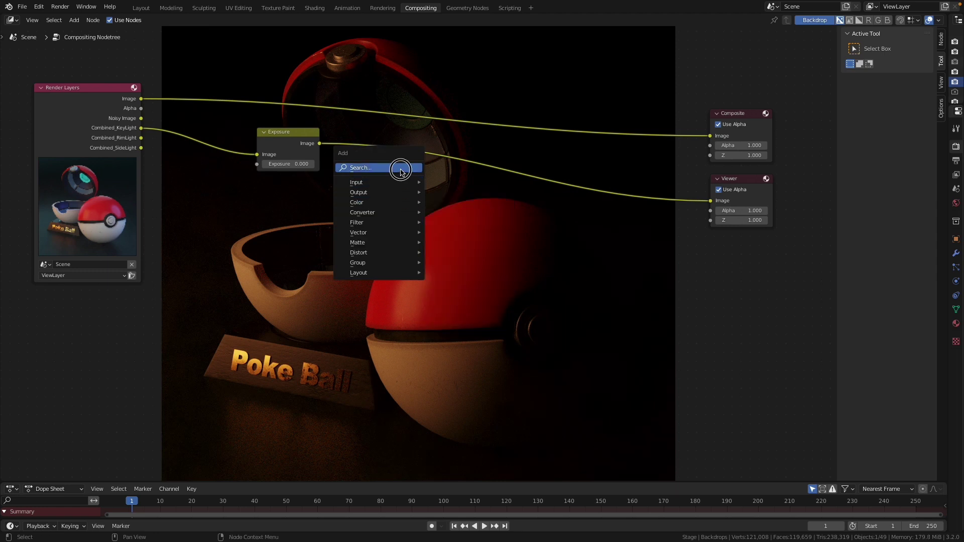
Step: Chain two Mix nodes after the Exposure node, feeding in the Combined_RimLight and Combined_SideLight passes
click(399, 168)
text(mix)
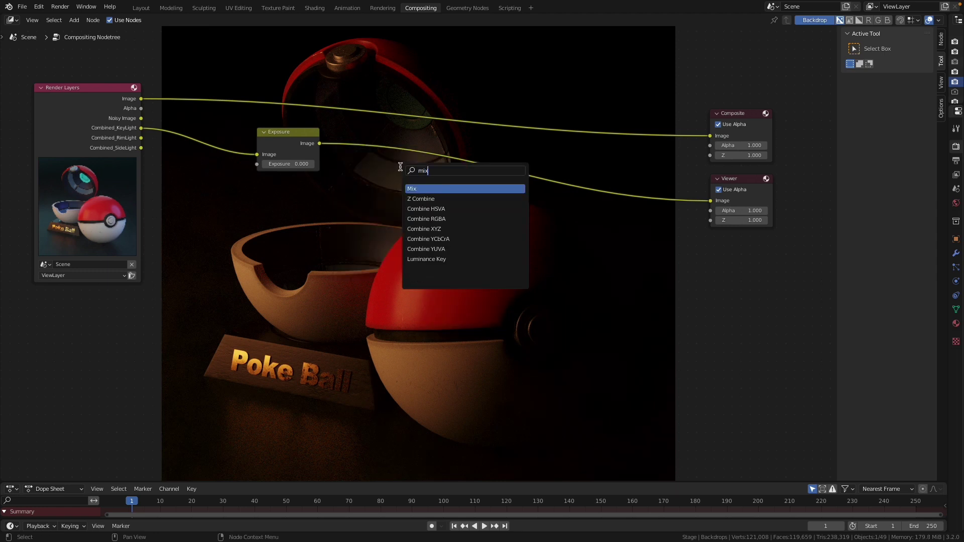
key(Return)
click(397, 134)
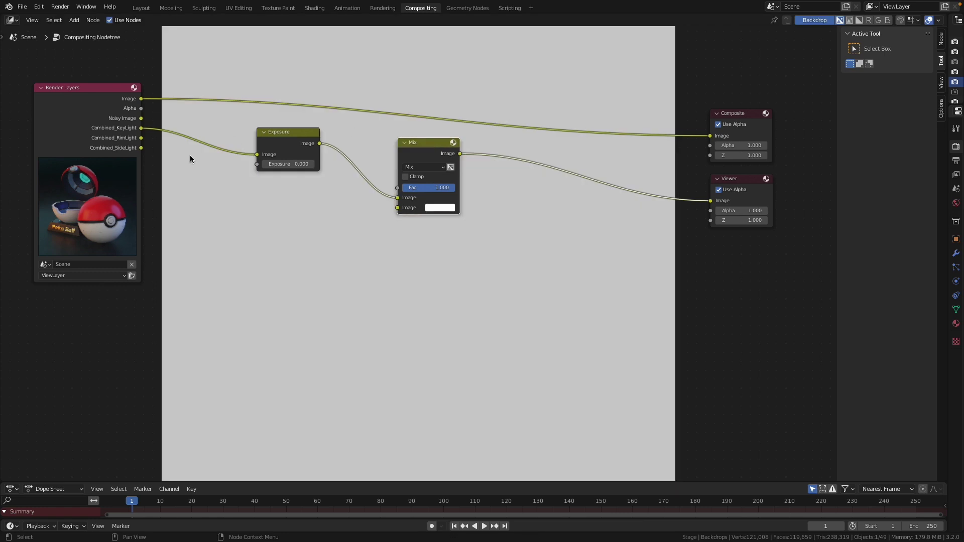
drag(141, 138, 398, 207)
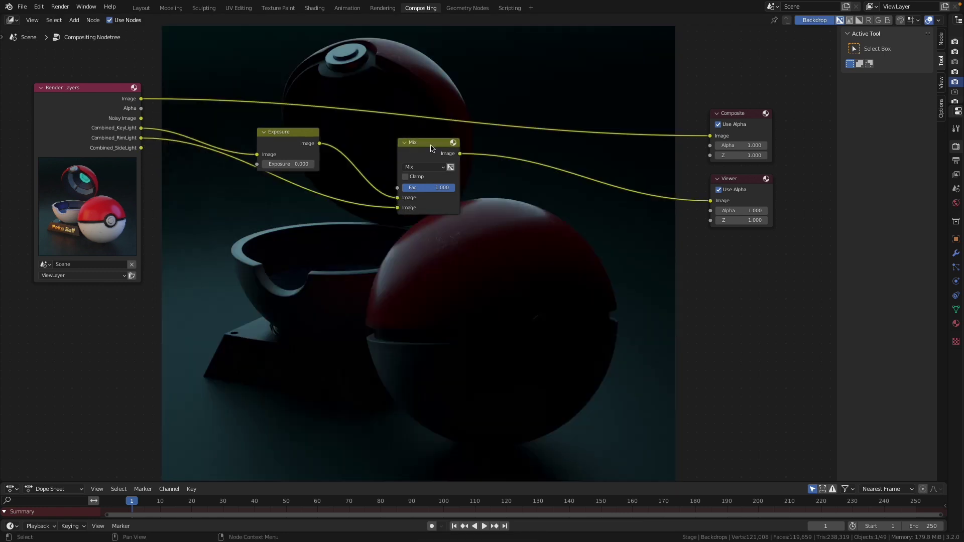
drag(424, 148, 413, 154)
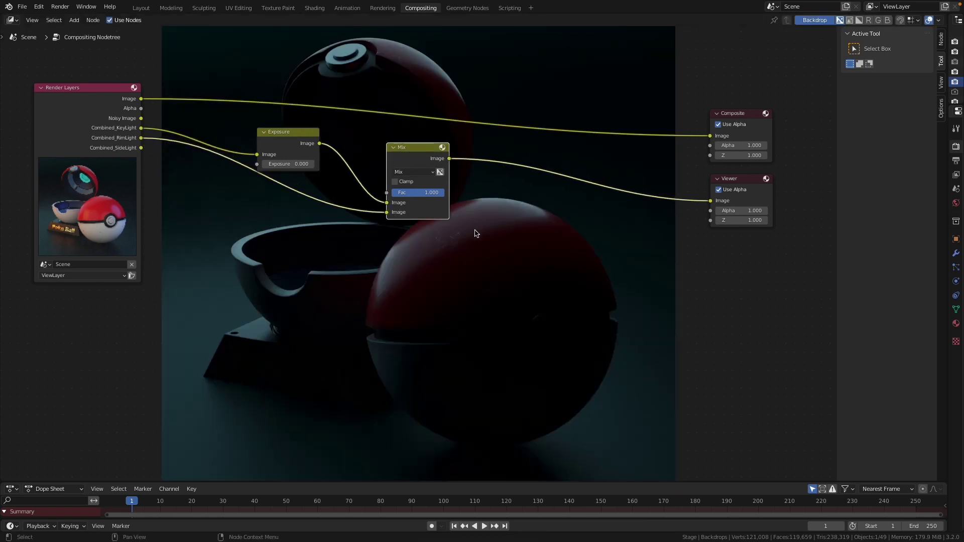
key(shift+d)
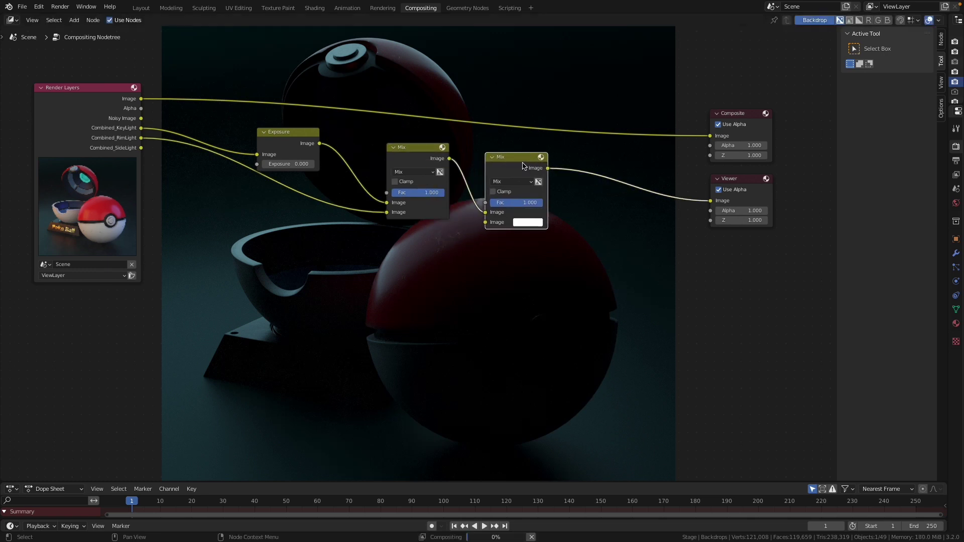
click(525, 192)
drag(142, 148, 489, 250)
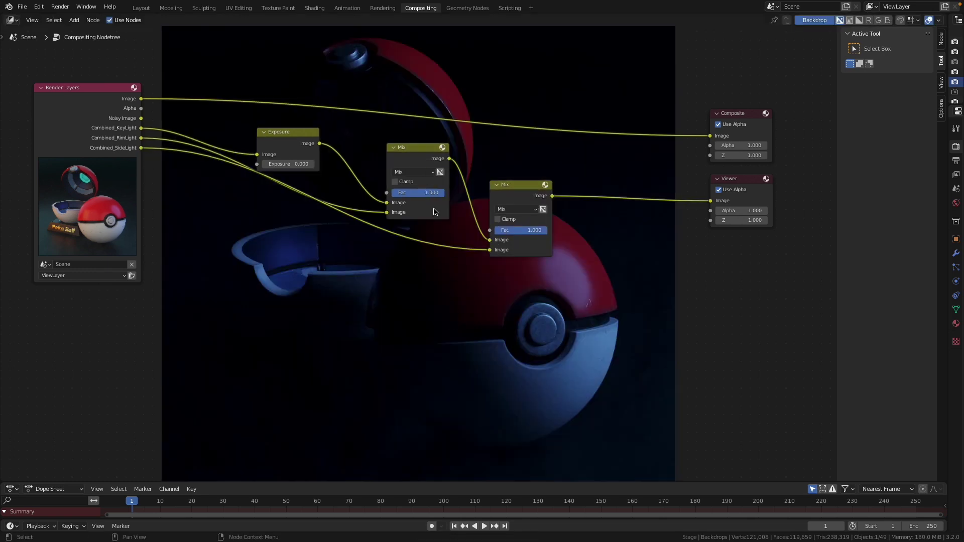
Step: Set both Mix nodes' blend mode to Add and tidy their positions
click(425, 175)
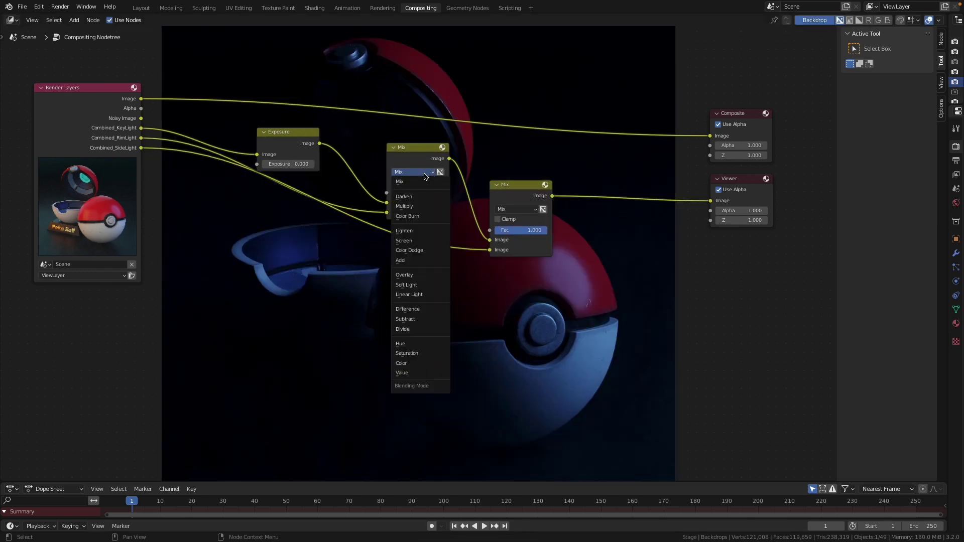
click(424, 260)
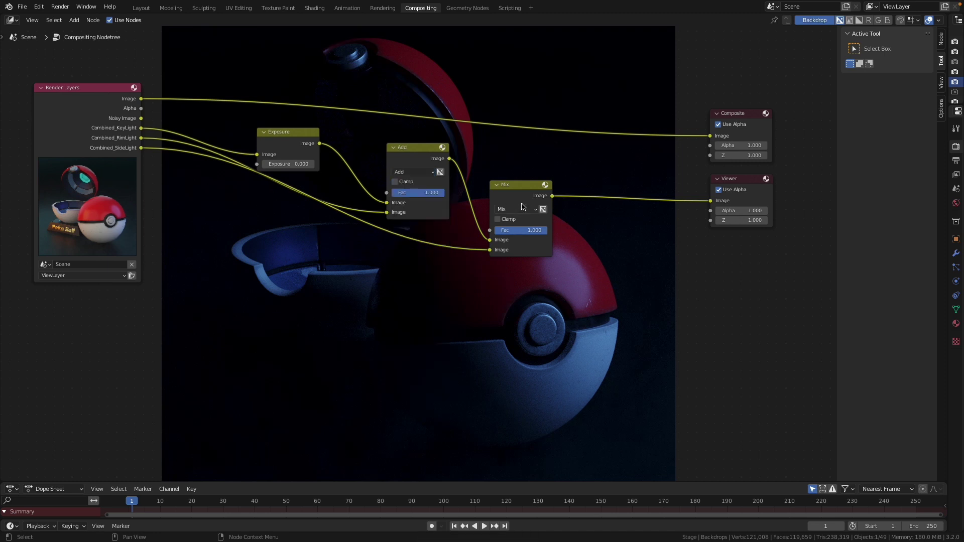
click(521, 209)
click(504, 297)
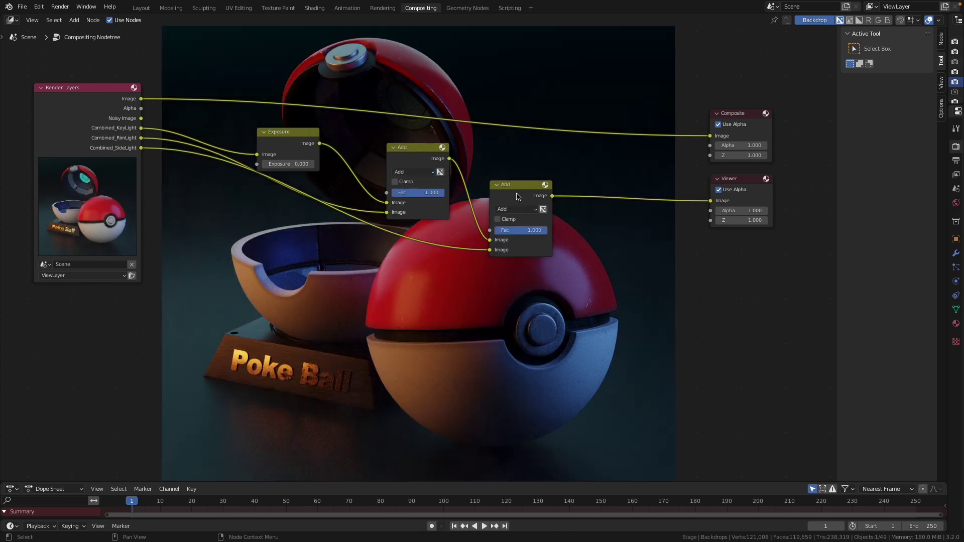
drag(520, 194, 527, 217)
mouse_move(421, 161)
mouse_down()
mouse_move(402, 189)
mouse_move(420, 184)
mouse_up()
Step: Lower the second Add node's SideLight Fac to 0.792, then reframe the node tree
scroll(447, 268, up, 1)
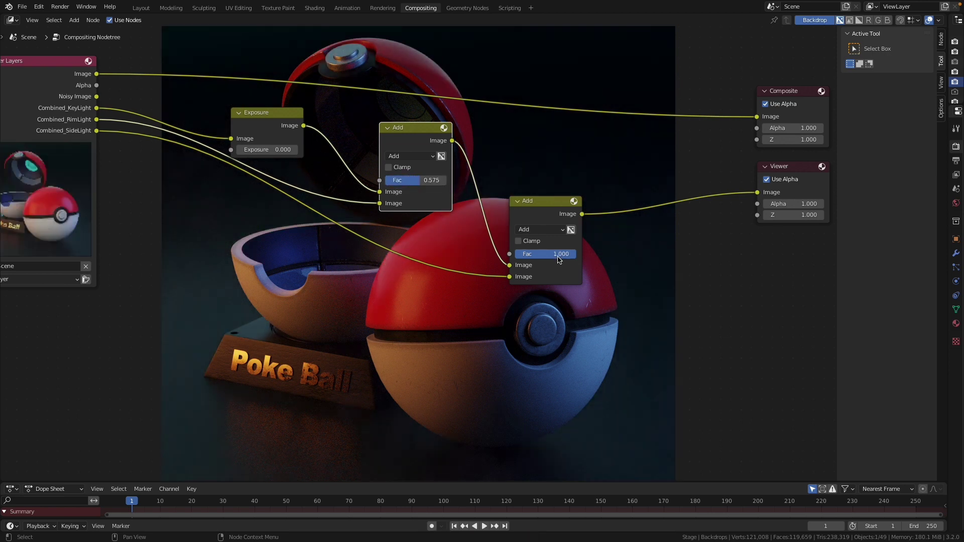
mouse_move(559, 259)
mouse_down()
mouse_move(522, 254)
mouse_move(547, 265)
mouse_up()
drag(548, 206, 548, 211)
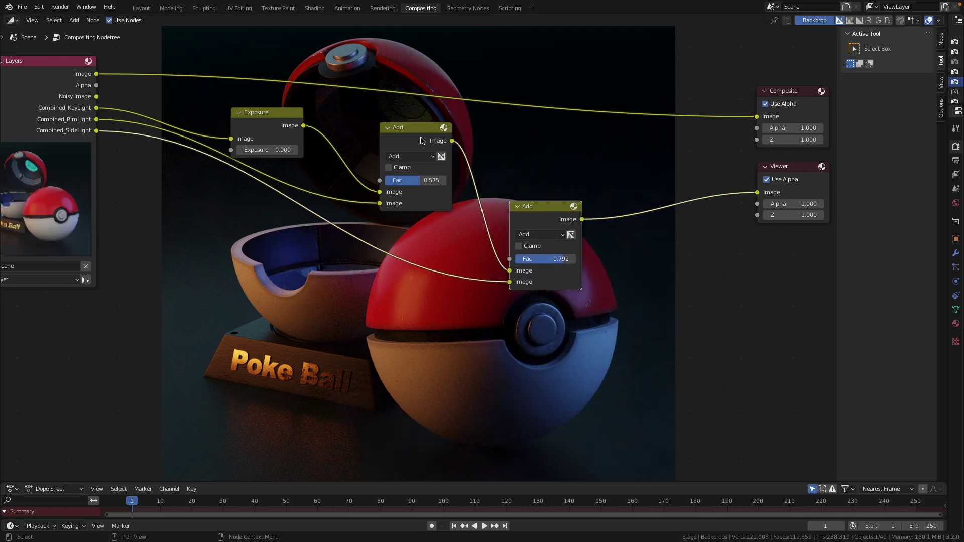
click(408, 128)
scroll(640, 232, down, 2)
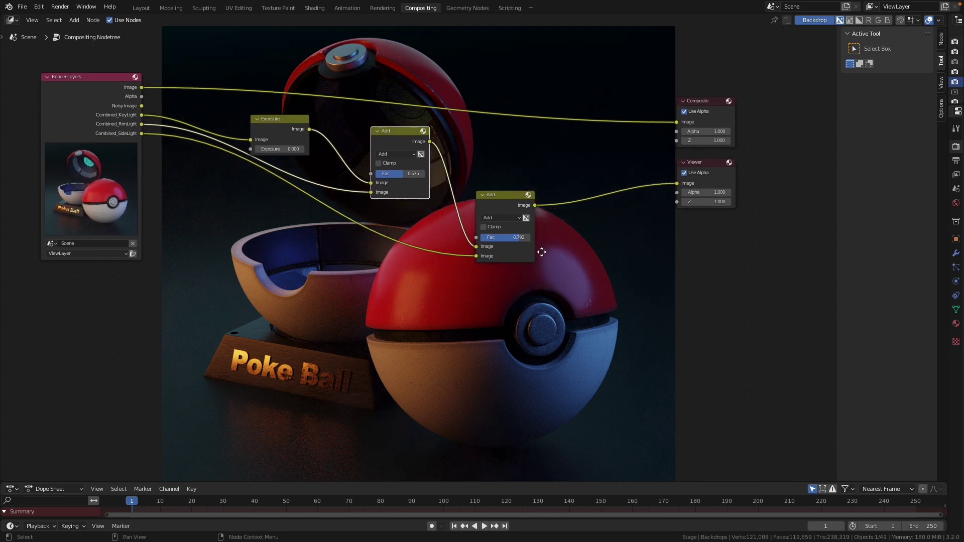
middle_drag(666, 282, 668, 287)
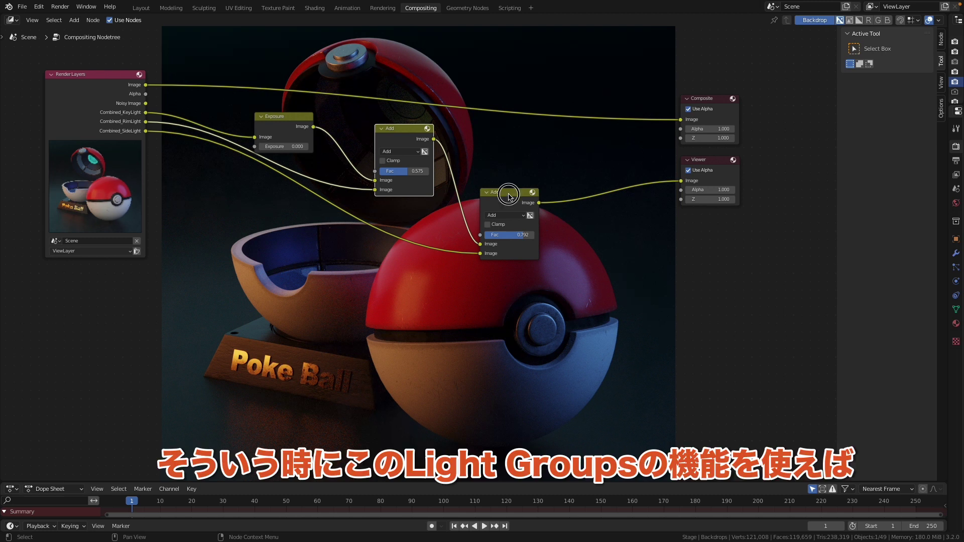
drag(507, 200, 509, 210)
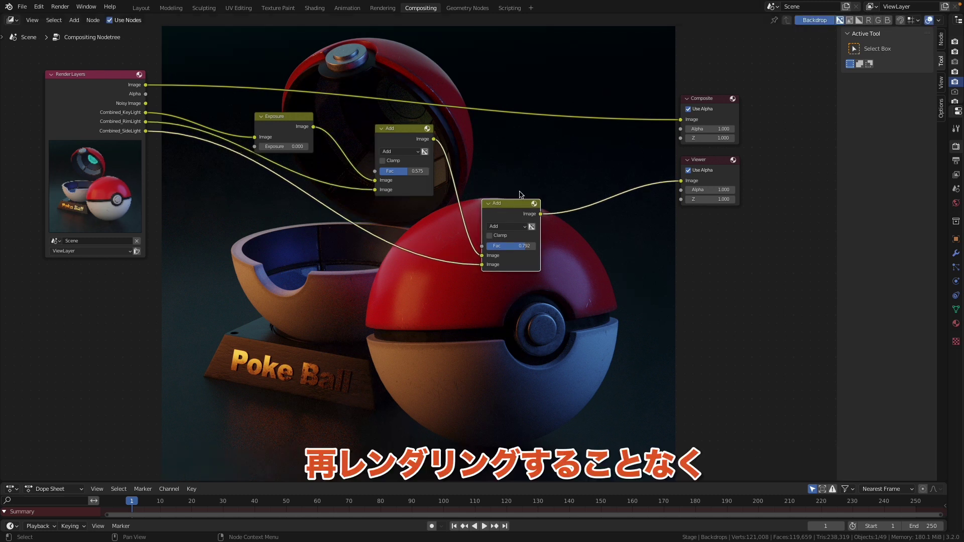